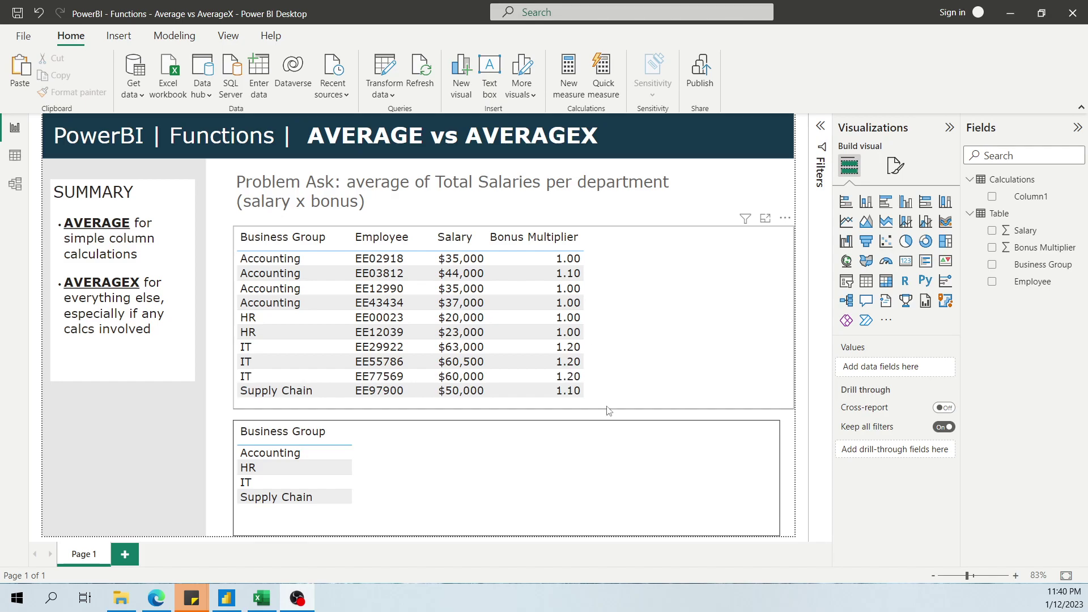
Step: Begin an Avg Total Salaries measure in Calculations averaging Salary times bonus
right_click(1014, 180)
left_click(929, 187)
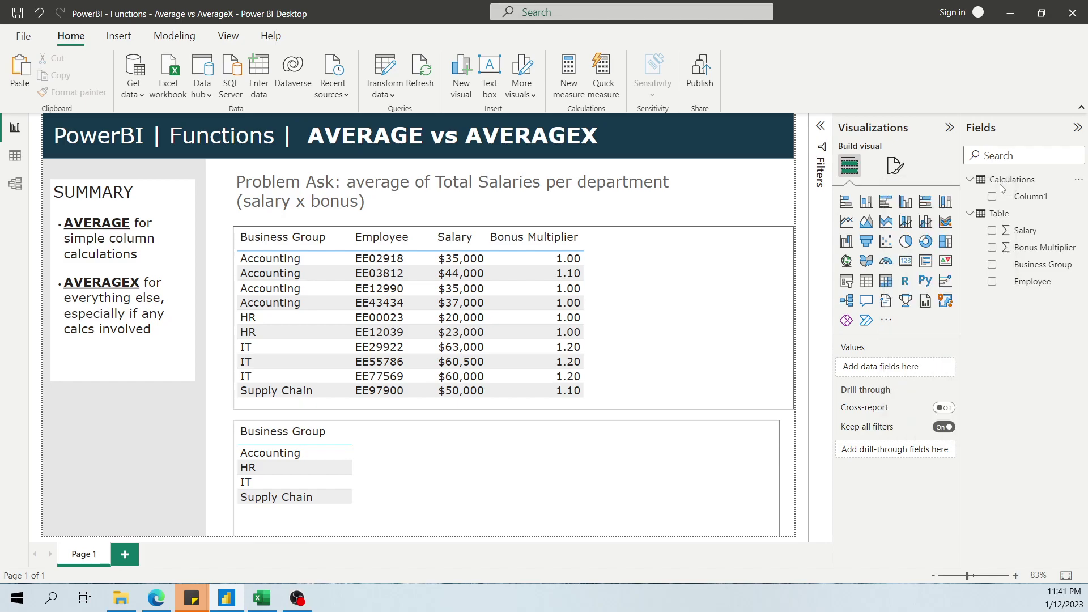
type("A")
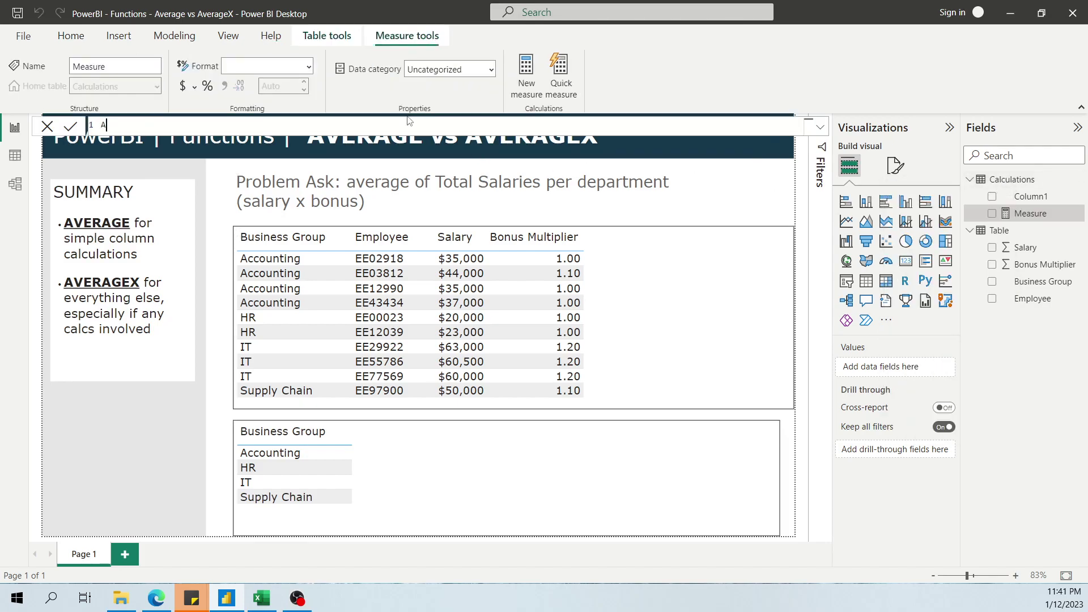
type("vg Total Salaries = average")
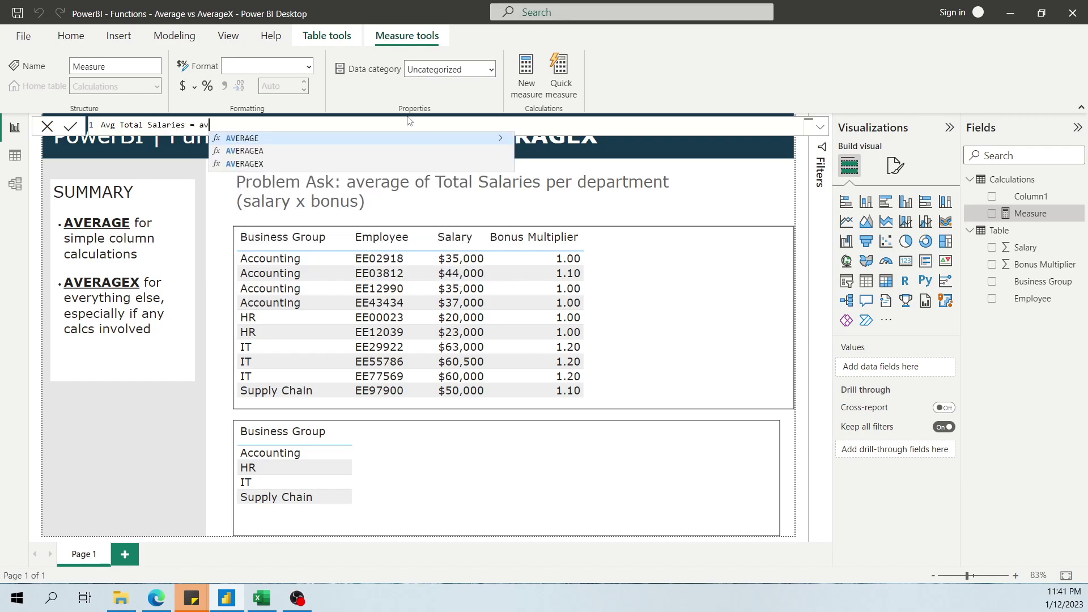
key("Tab")
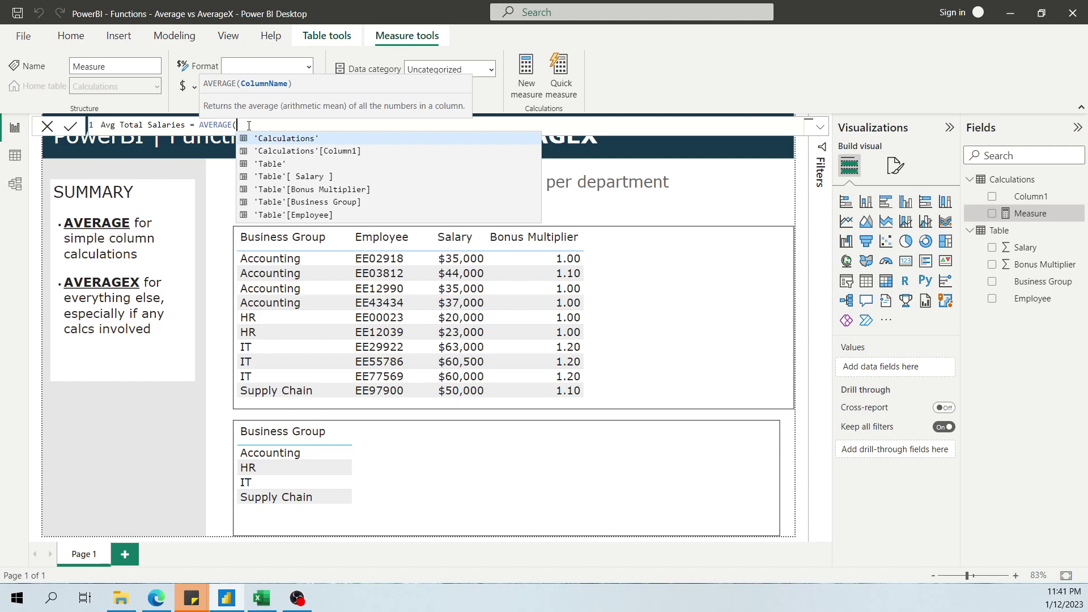
type("sal")
key("Tab")
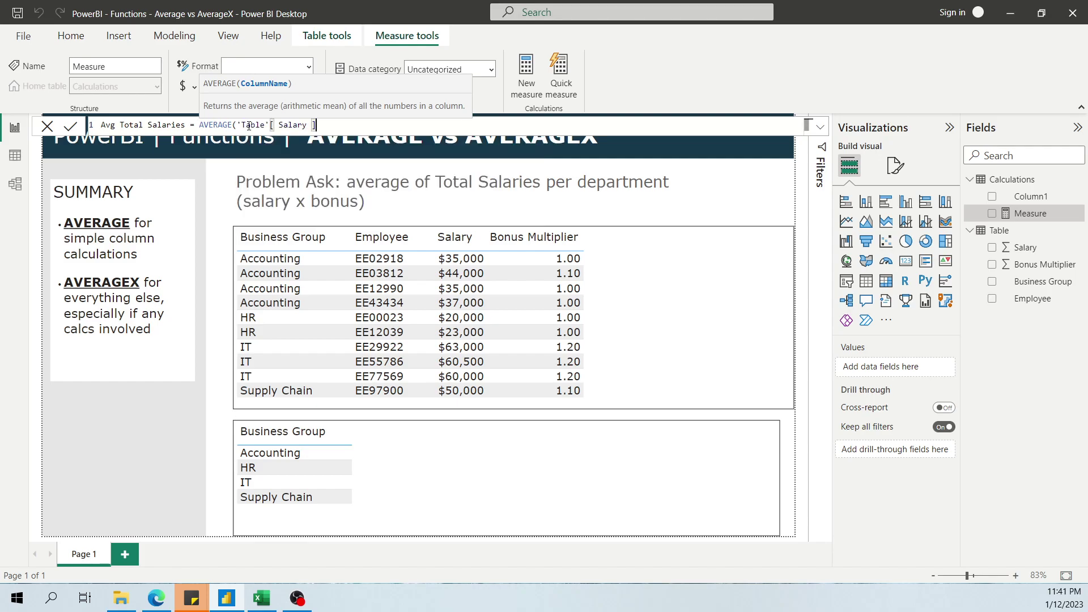
type("*bonus")
Step: Clear the AVERAGE argument and discard the unfinished measure
left_click_drag(316, 125, 367, 127)
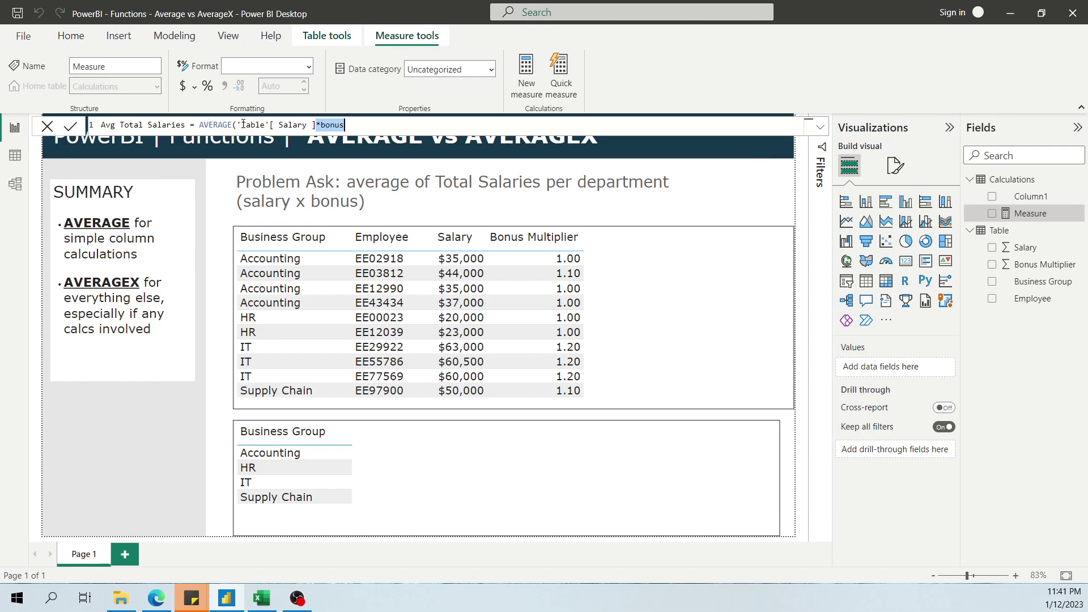
left_click_drag(239, 125, 395, 128)
key("BackSpace")
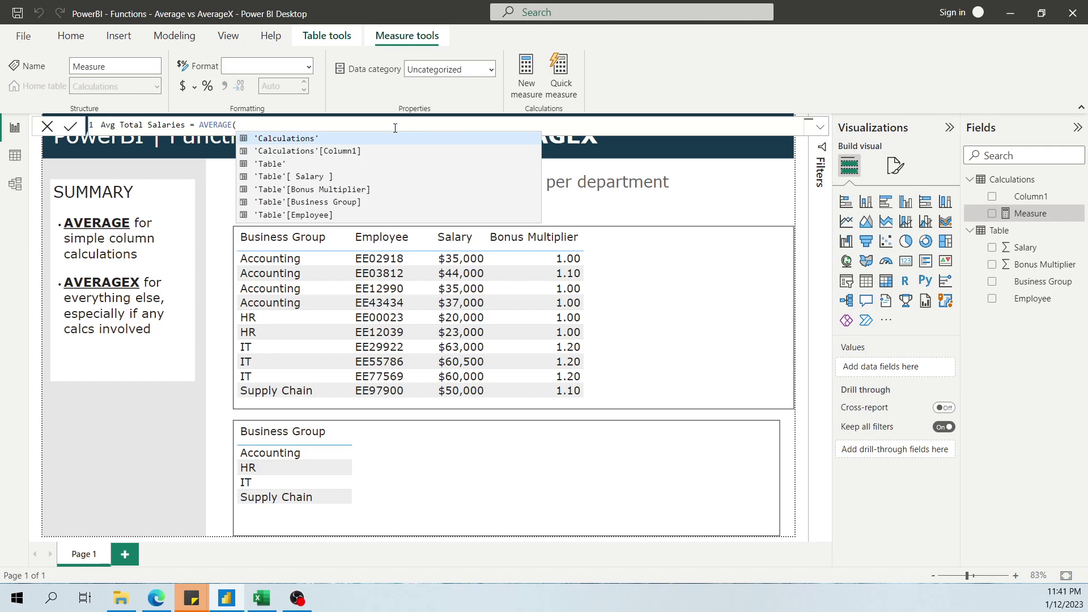
key("BackSpace")
type("(")
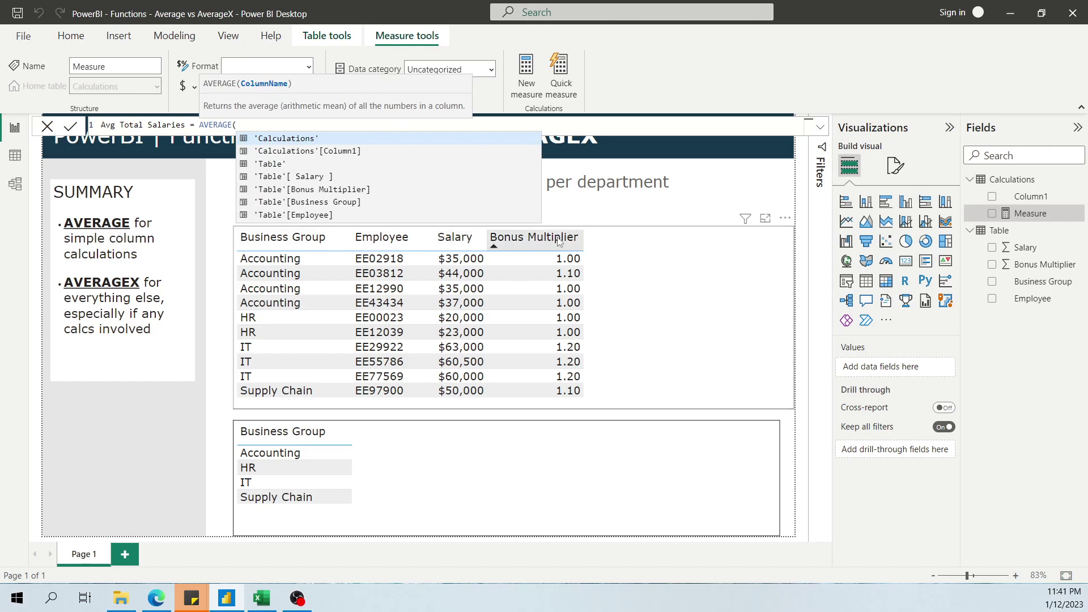
key("Escape")
left_click(230, 125)
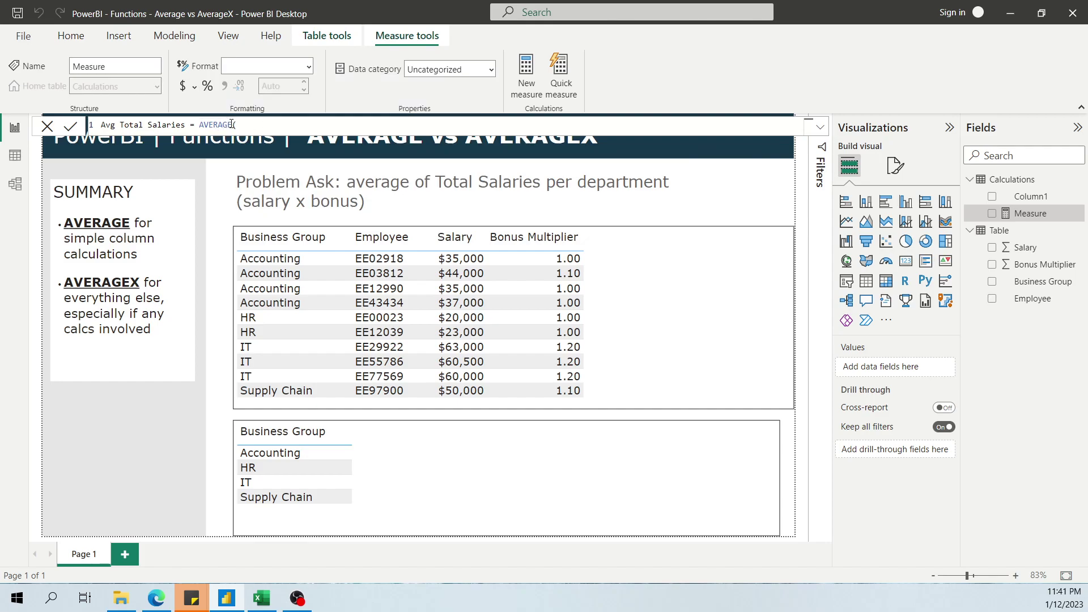
key("Escape")
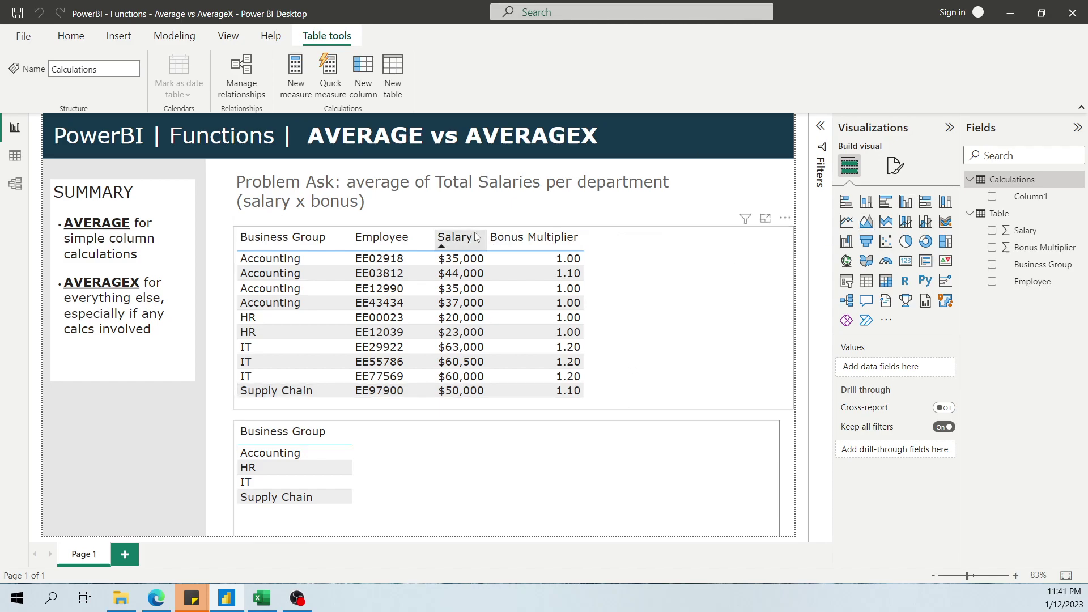
Step: Add a calculated column to Table: Total Salary = 'Table'[Salary]*'Table'[Bonus Multiplier]
right_click(1006, 214)
left_click(965, 254)
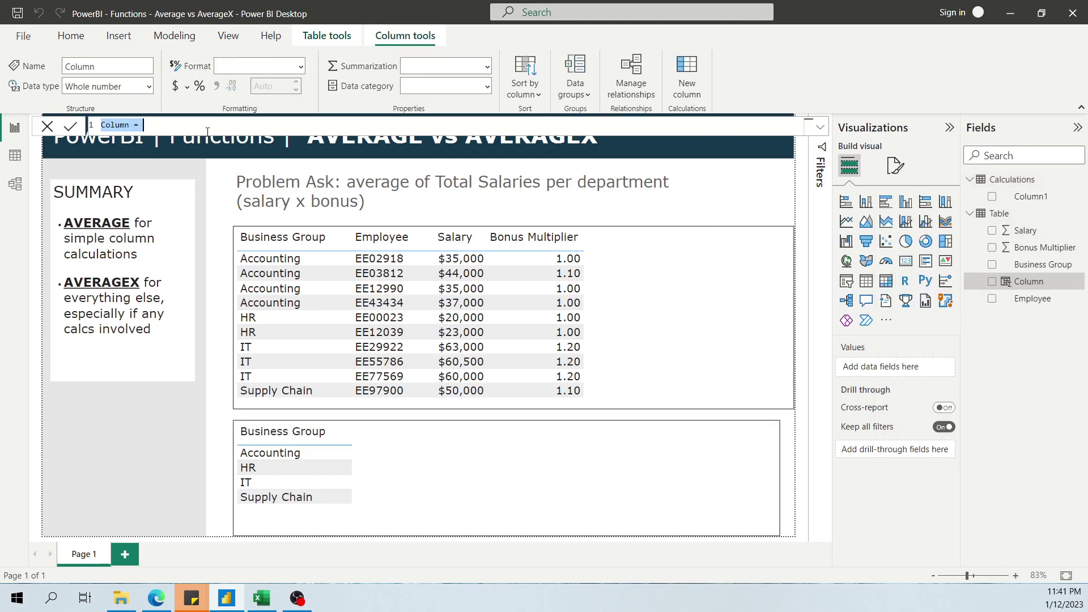
type("Total Salar")
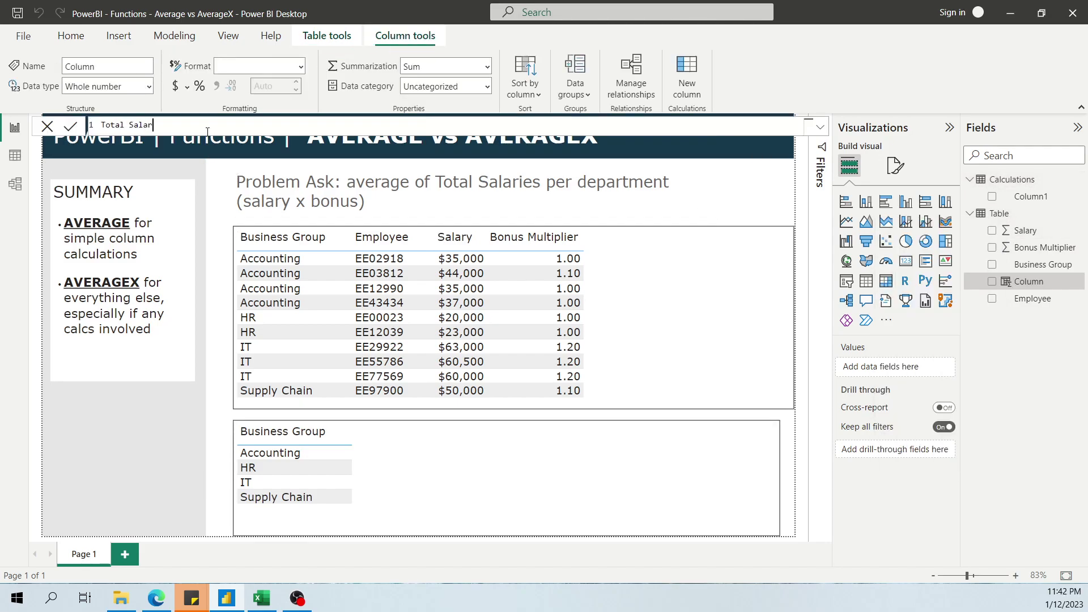
type("y = salr")
key("BackSpace")
key("Tab")
type("*bonu")
key("Tab")
key("Return")
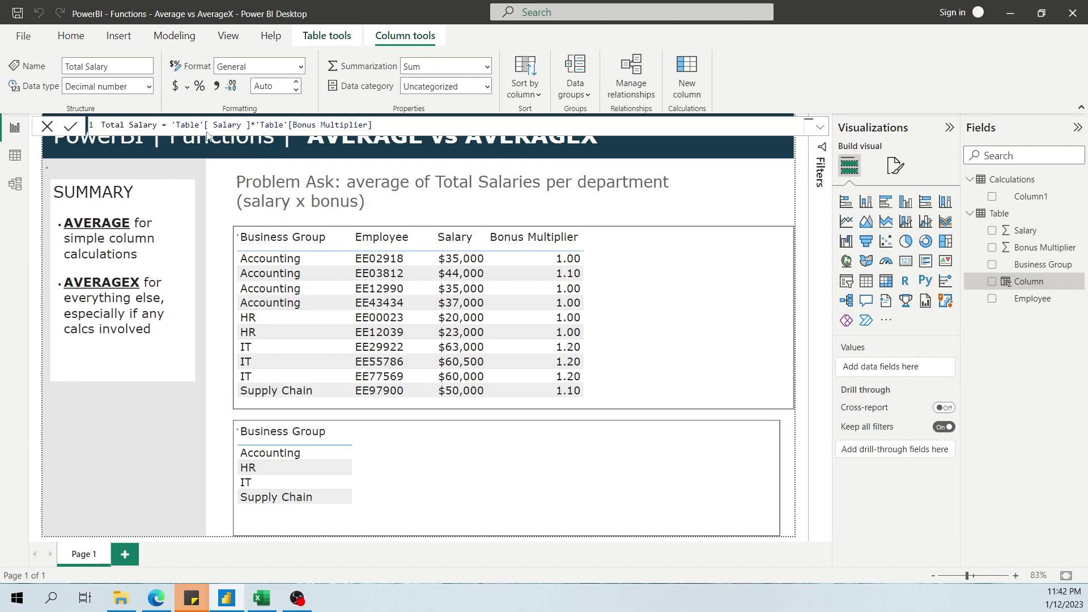
Step: Add Total Salary to the employee table as currency, 0 decimals, Don't summarize
left_click(635, 289)
left_click(992, 298)
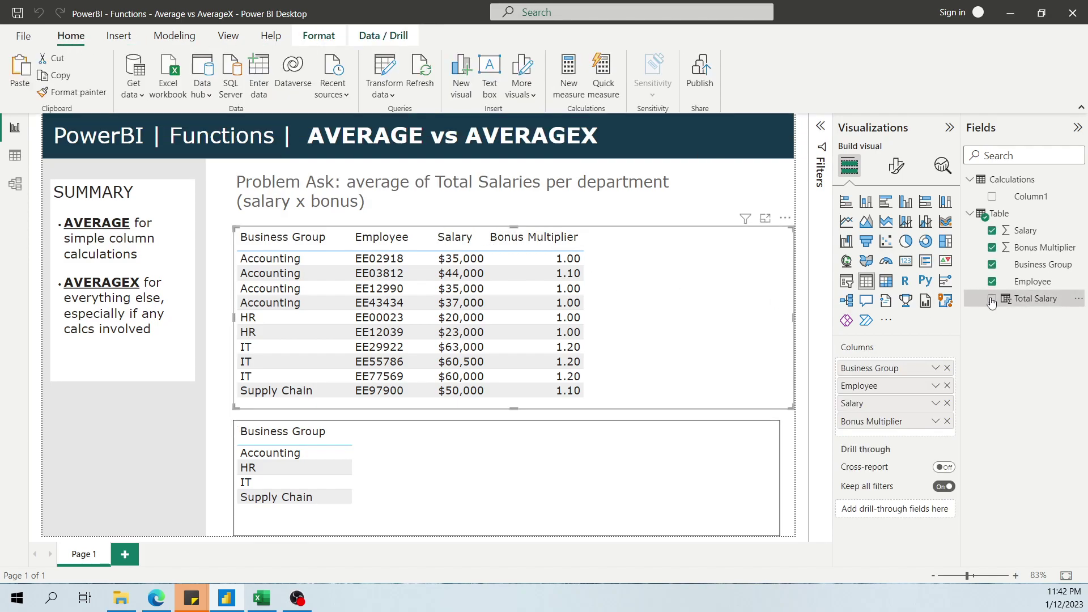
left_click(1033, 299)
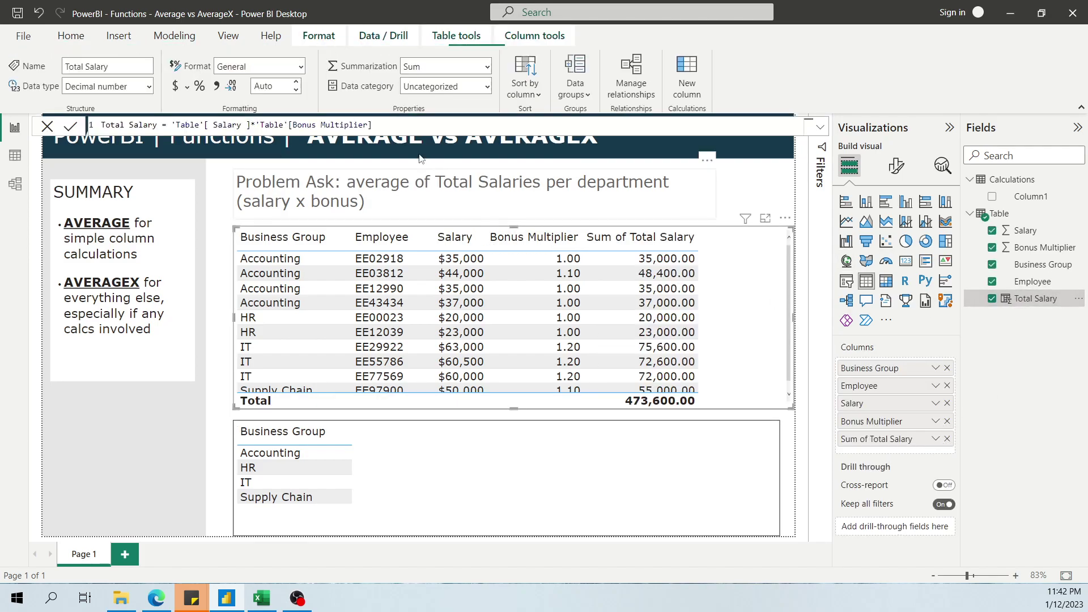
left_click(177, 86)
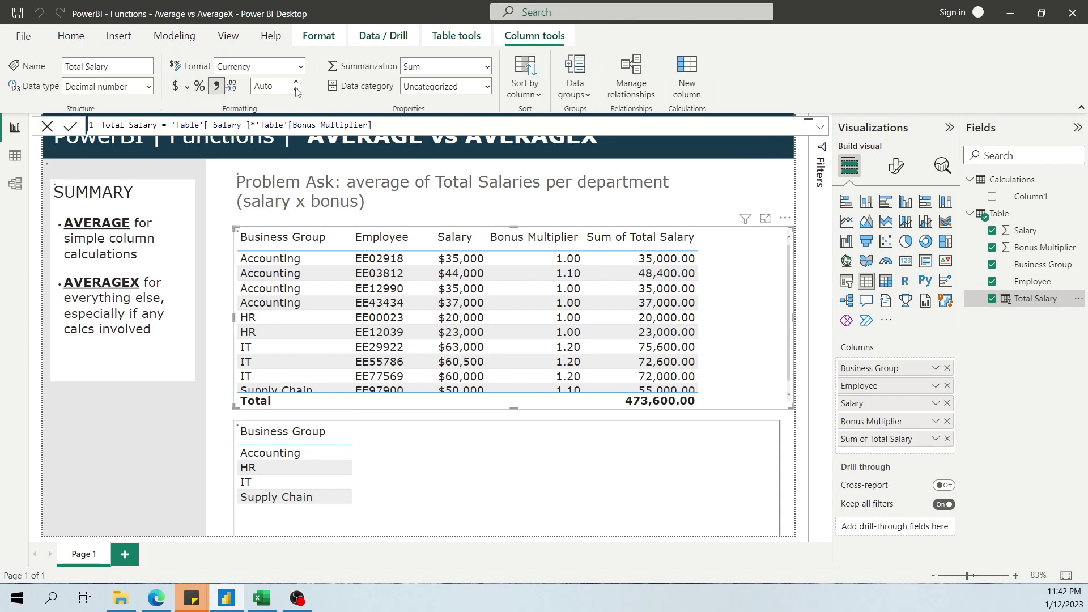
left_click(296, 90)
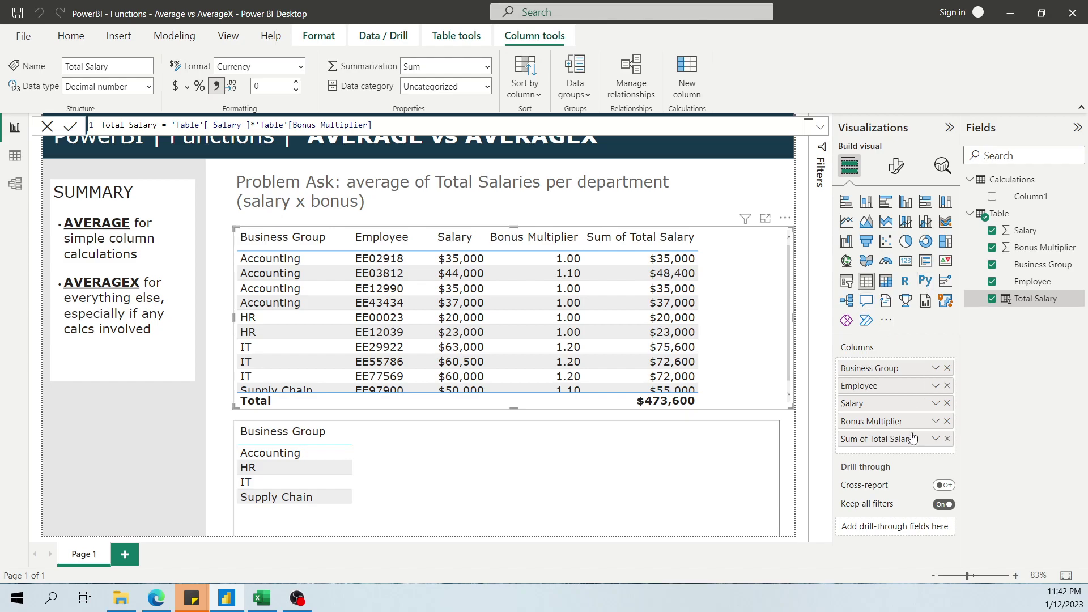
left_click(932, 440)
left_click(964, 251)
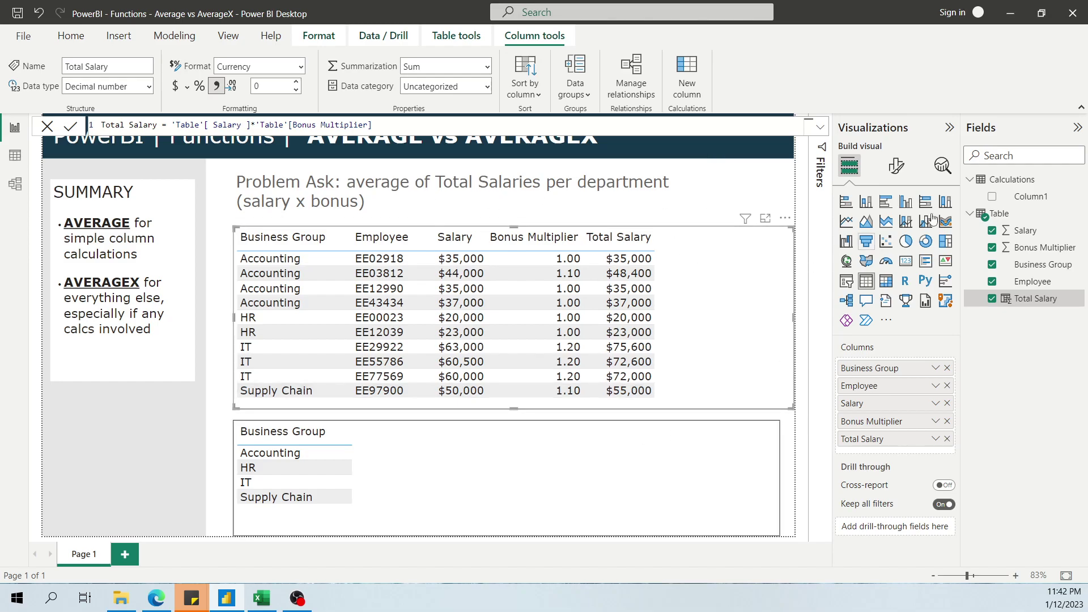
Step: Create the measure Avg Total Salaries = AVERAGE('Table'[Total Salary]) in Calculations
right_click(1008, 187)
left_click(910, 187)
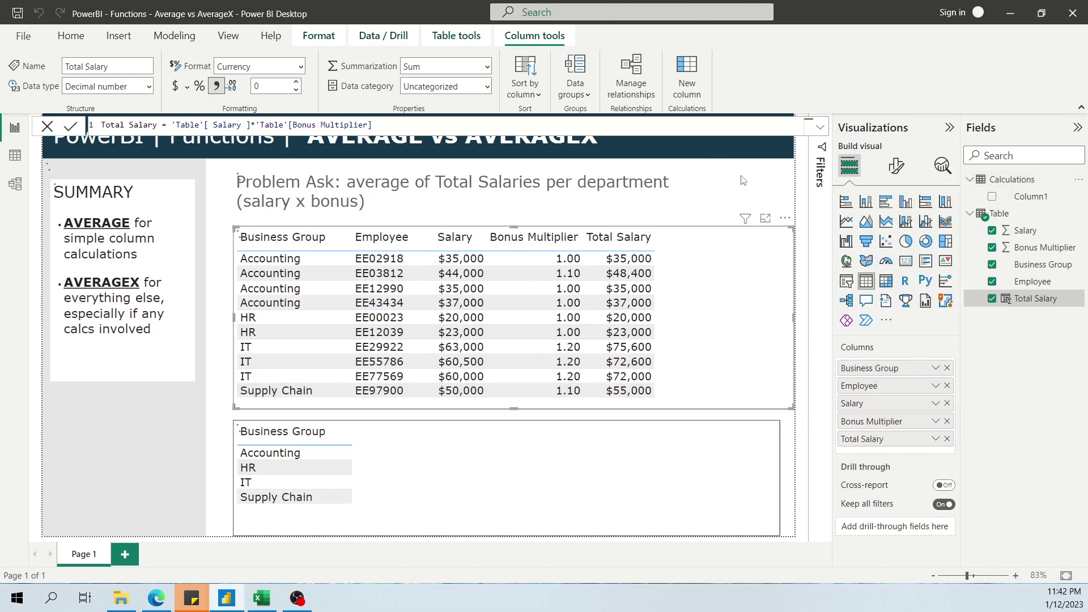
type("Avg total Sala")
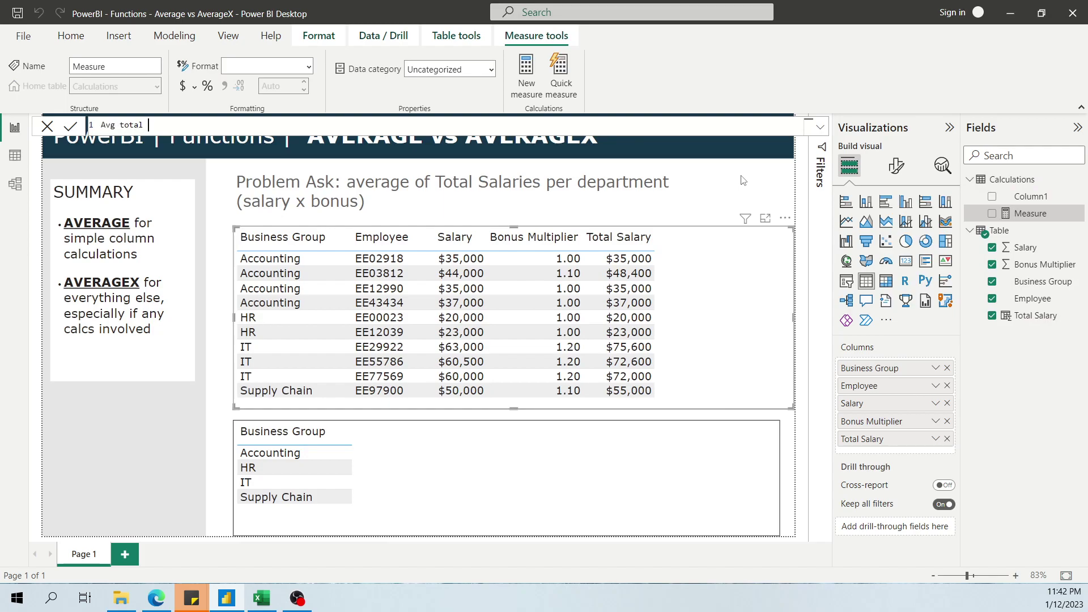
key("BackSpace")
key("BackSpace")
key("BackSpace")
key("BackSpace")
key("BackSpace")
key("BackSpace")
key("BackSpace")
type("tal Salaries = AVERAGE(tot")
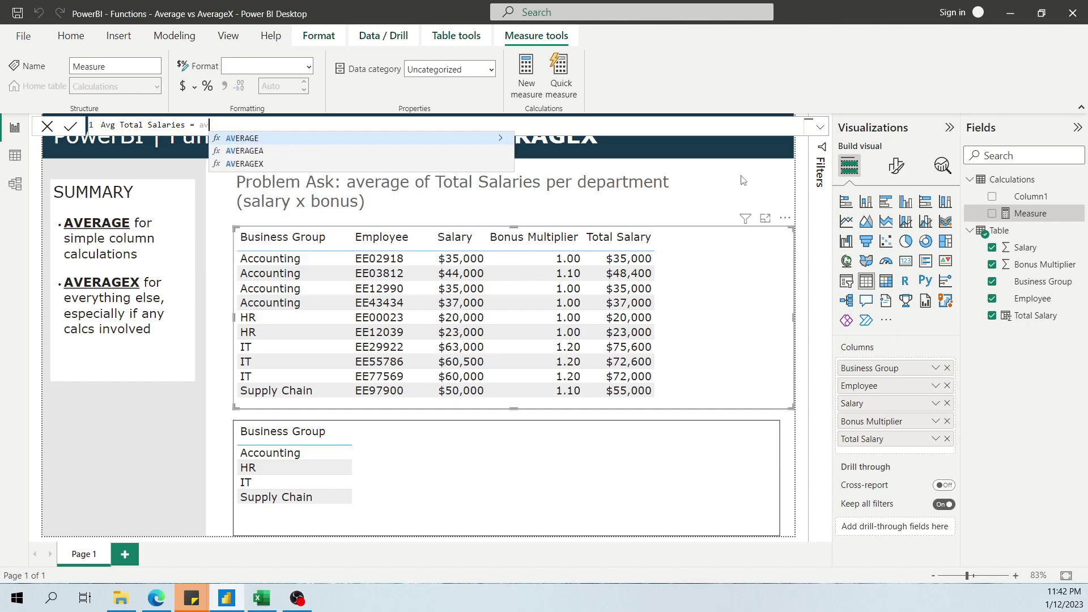
key("Tab")
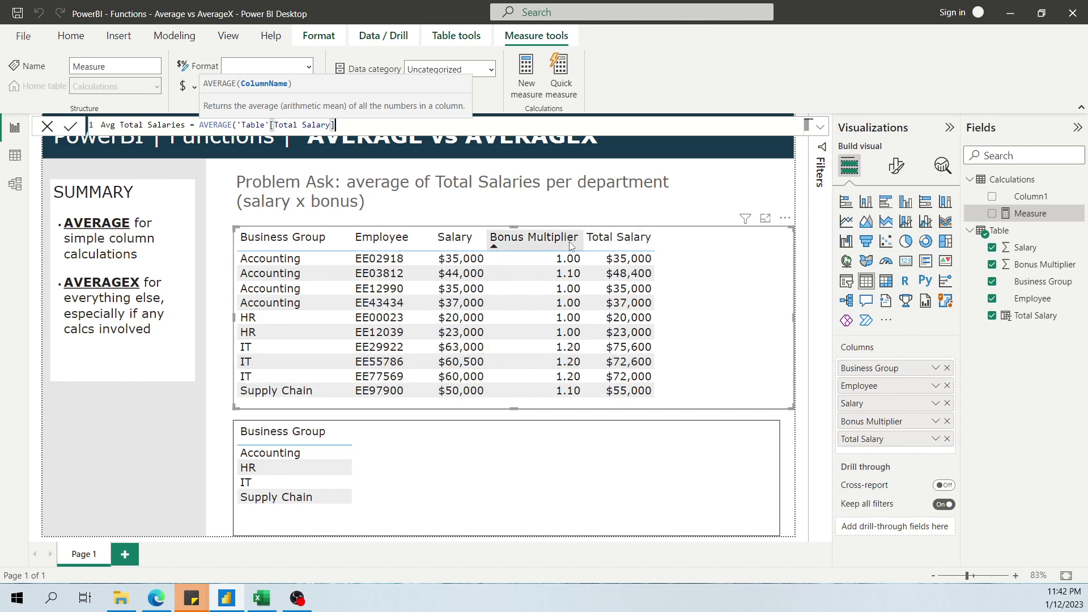
type(")")
key("Return")
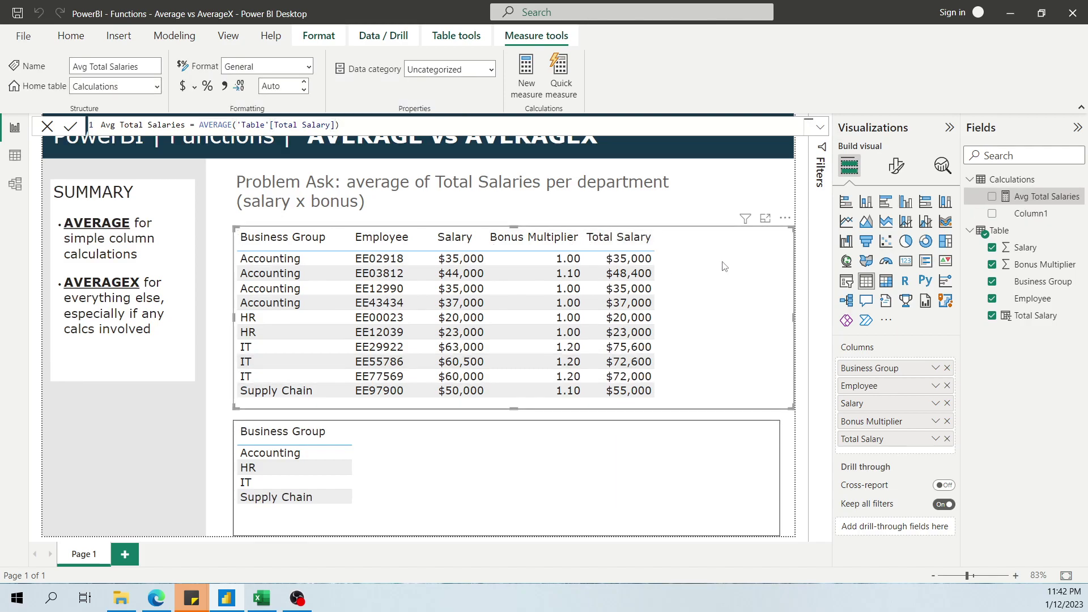
Step: Add Avg Total Salaries to the employee table as currency with 0 decimals
left_click(992, 197)
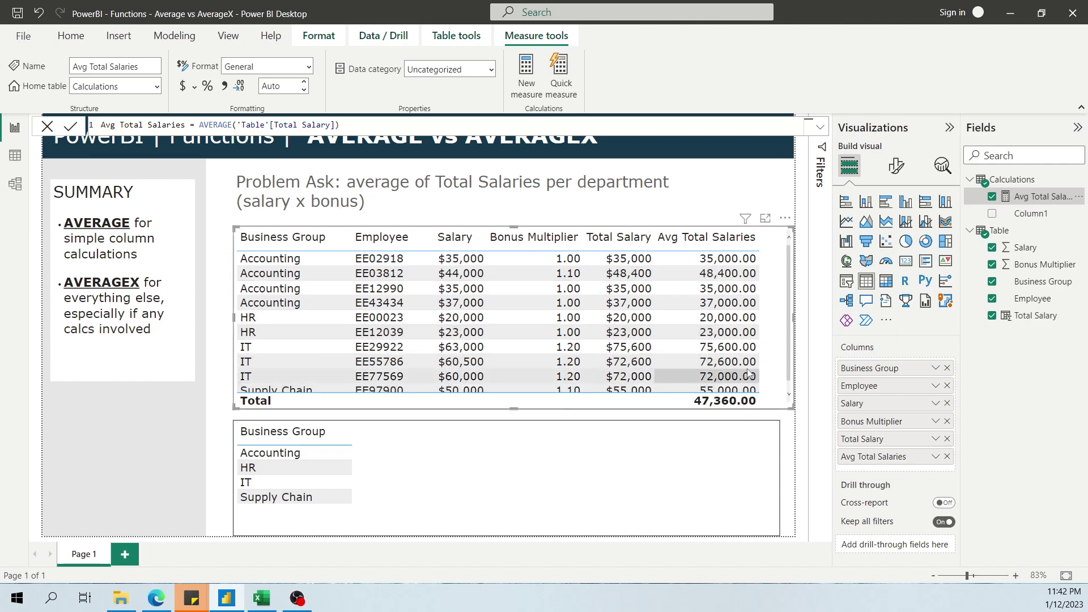
left_click(184, 86)
left_click(305, 89)
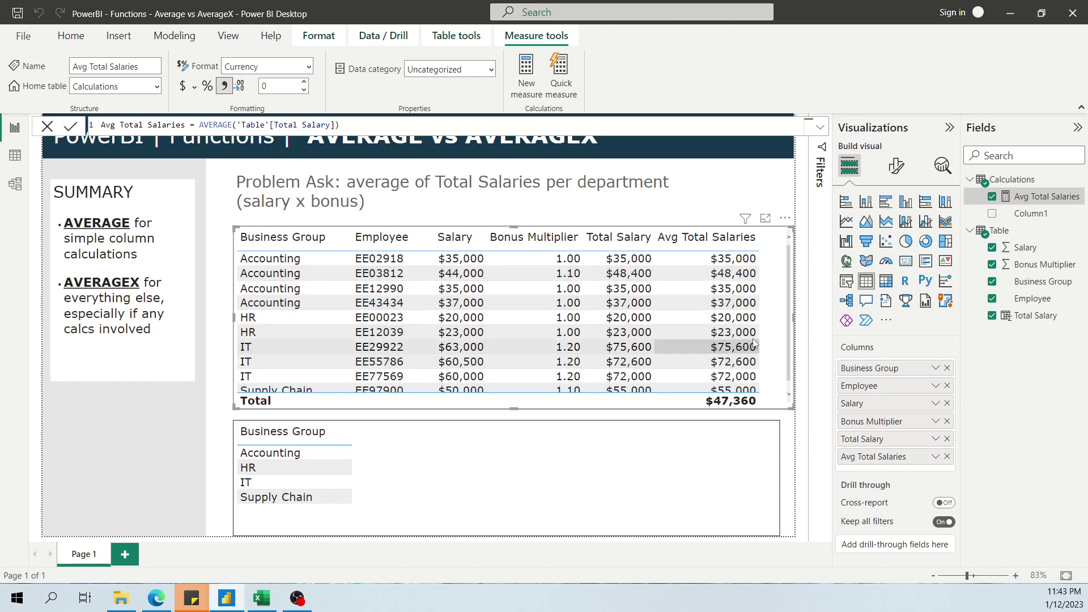
scroll(753, 351, "down", 1)
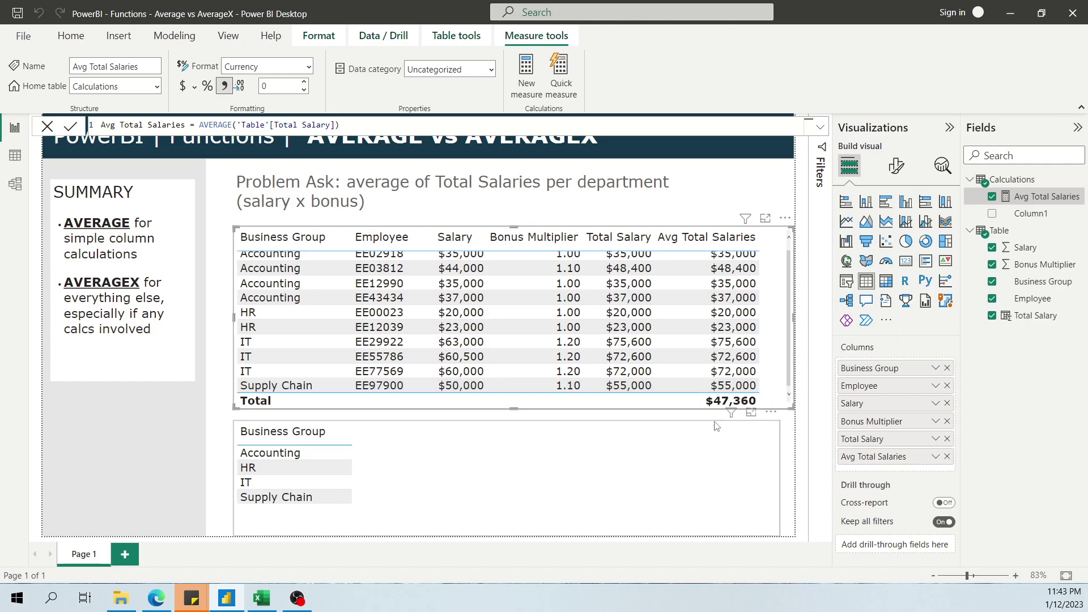
left_click(277, 600)
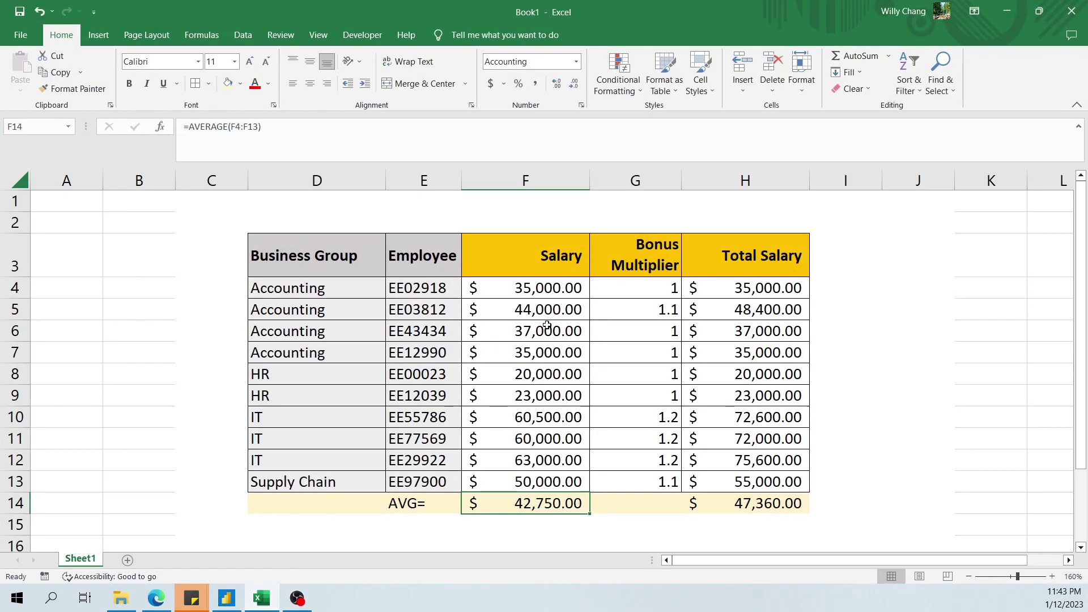
left_click(732, 310)
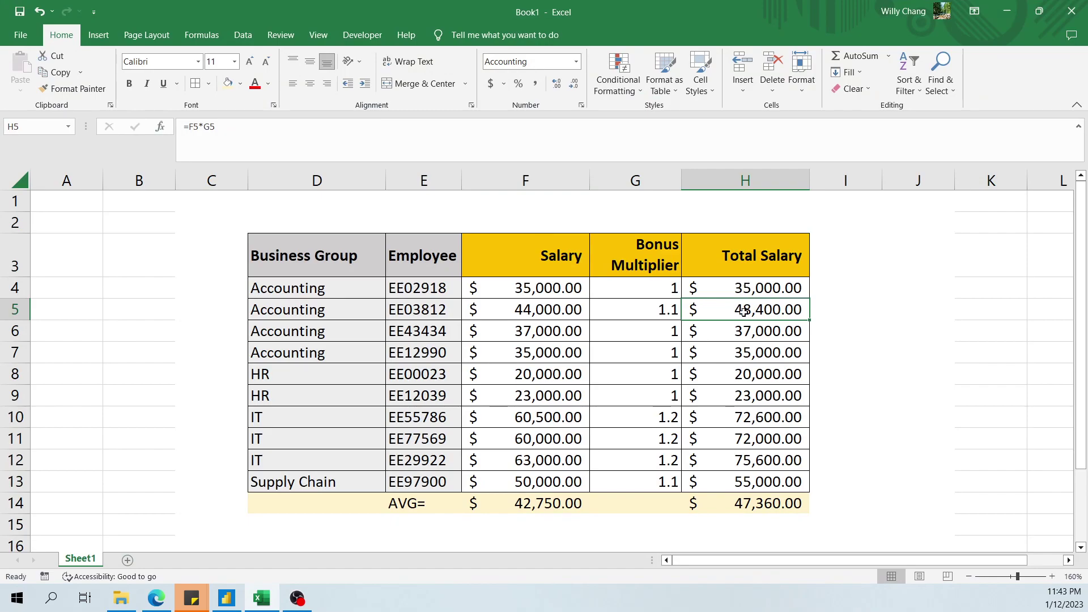
double_click(770, 505)
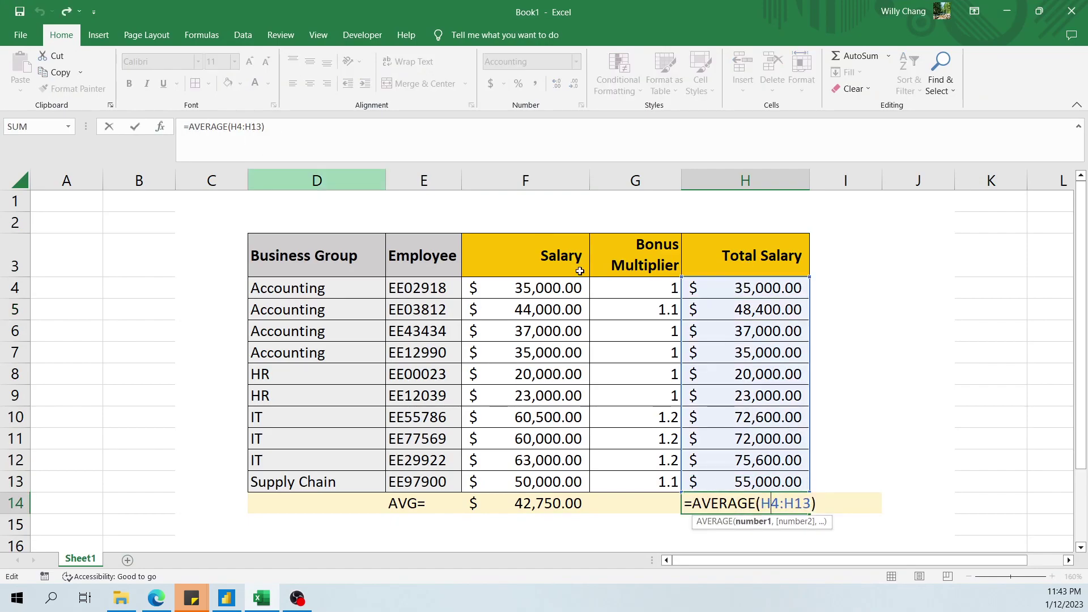
key("Escape")
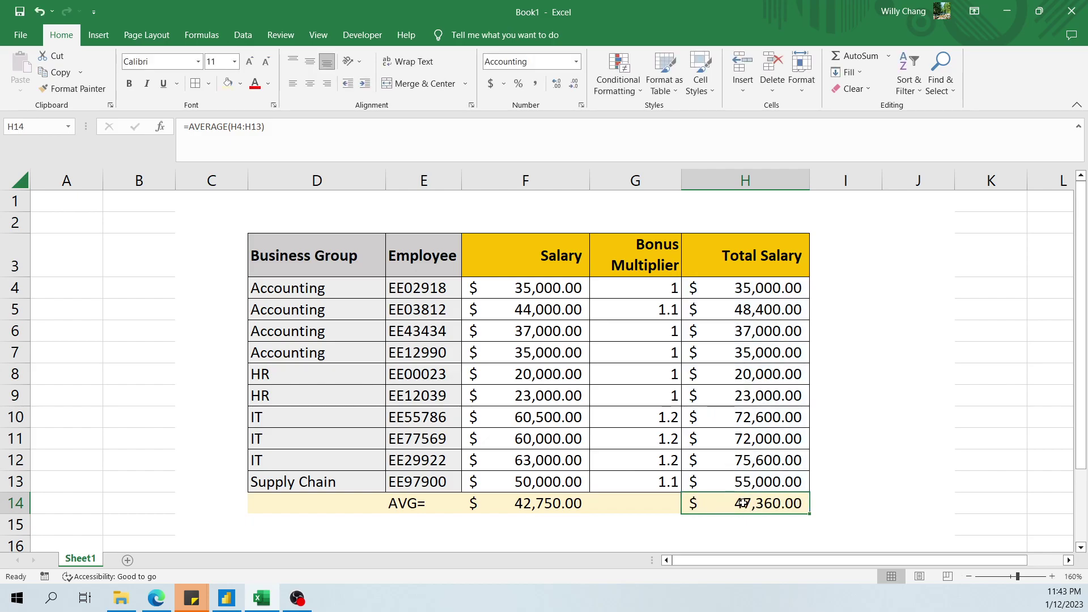
left_click(226, 598)
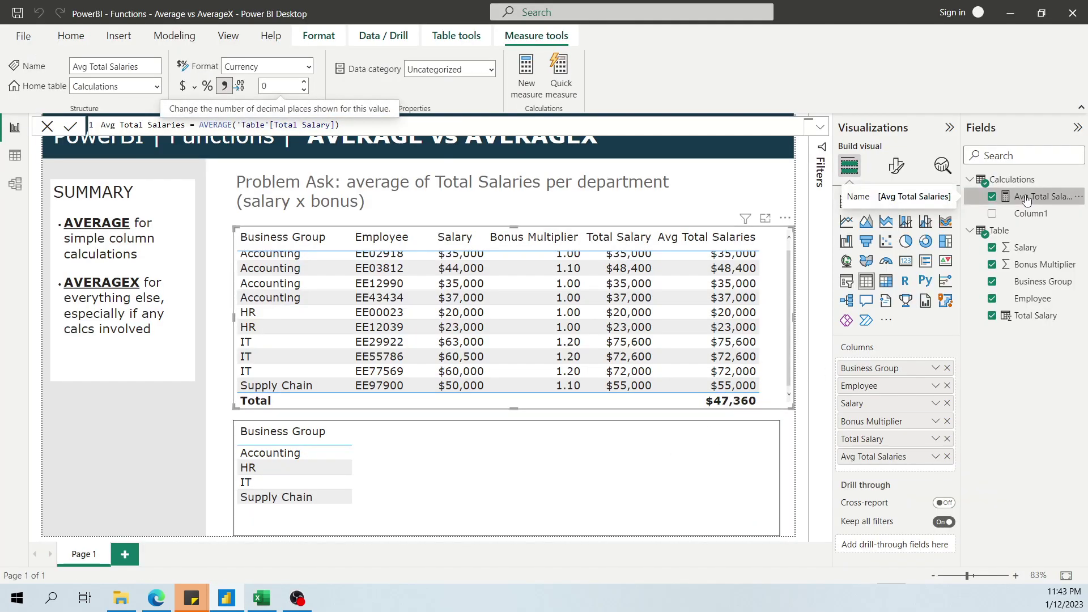
Step: Add Avg Total Salaries to the bottom Business Group table, then bring up Excel
left_click(571, 470)
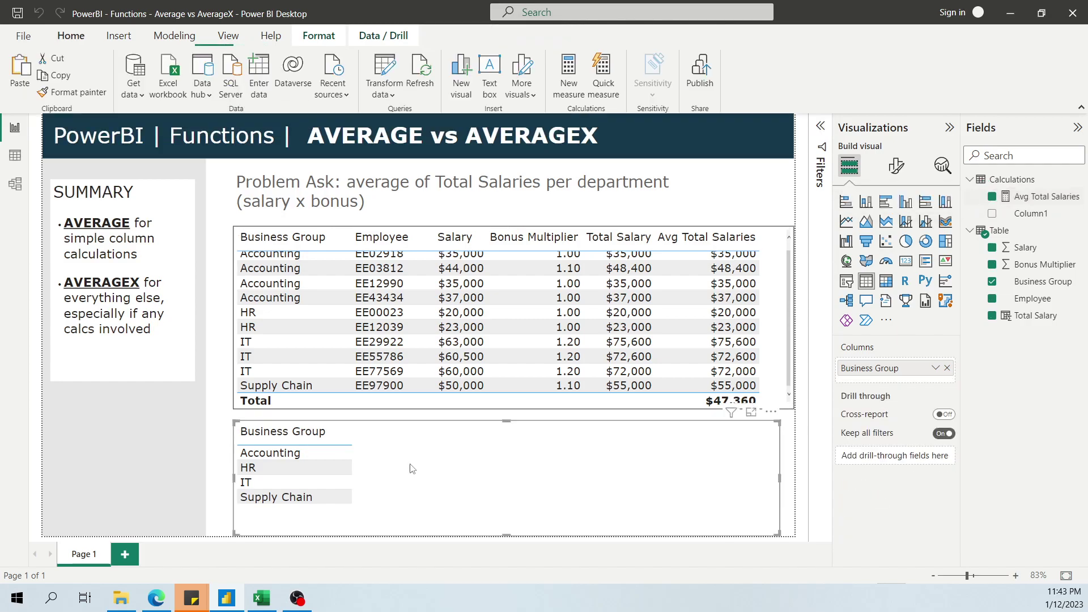
left_click(992, 197)
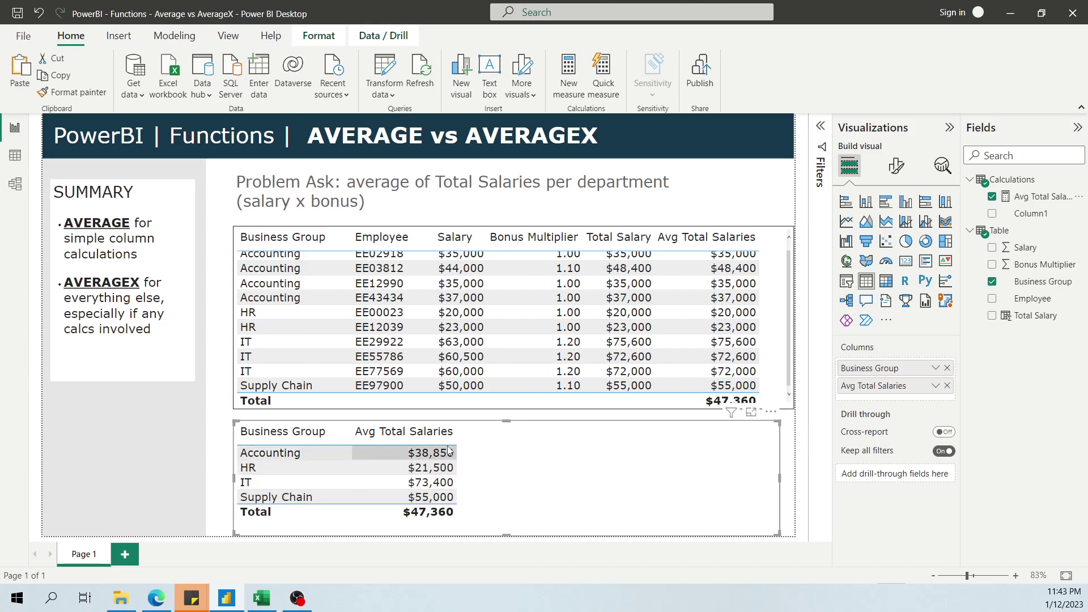
left_click(262, 599)
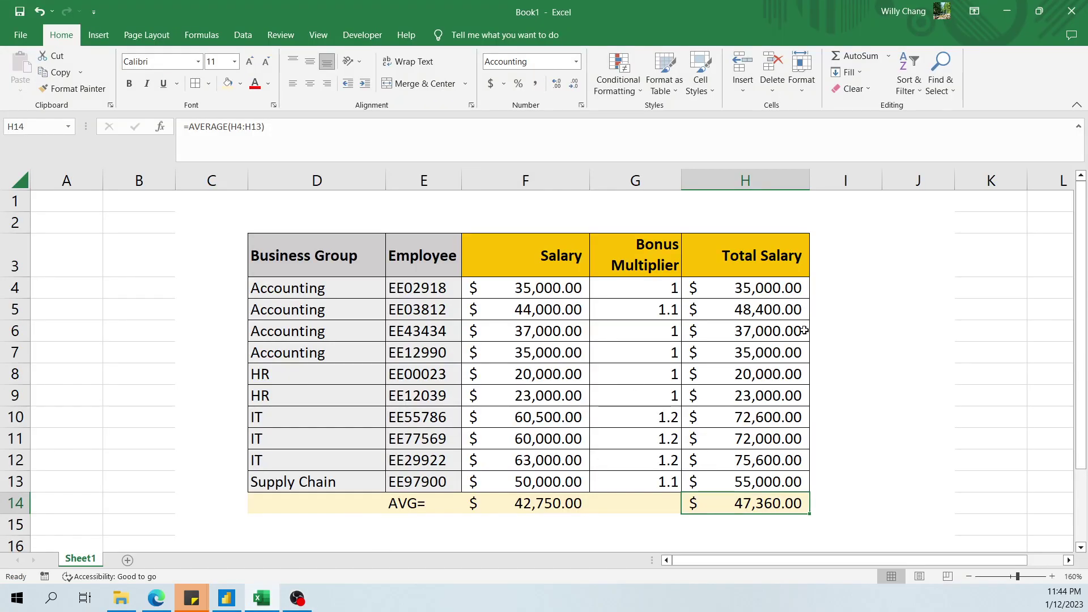
Step: Enter =AVERAGE(H4:H7) in cell I4 to average Accounting's total salaries
left_click(856, 289)
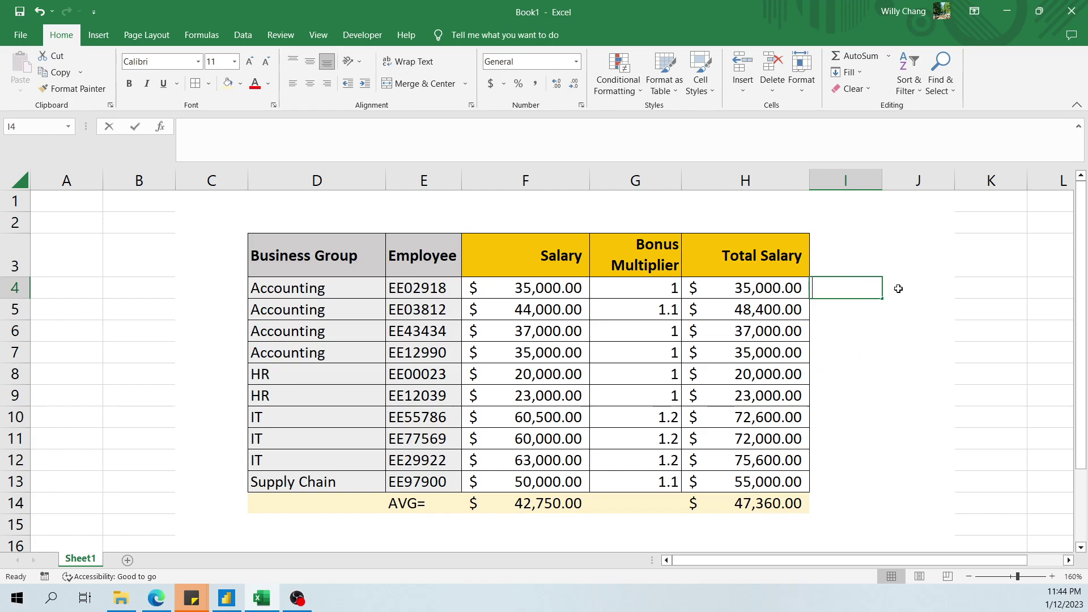
type("=AVERAGE(")
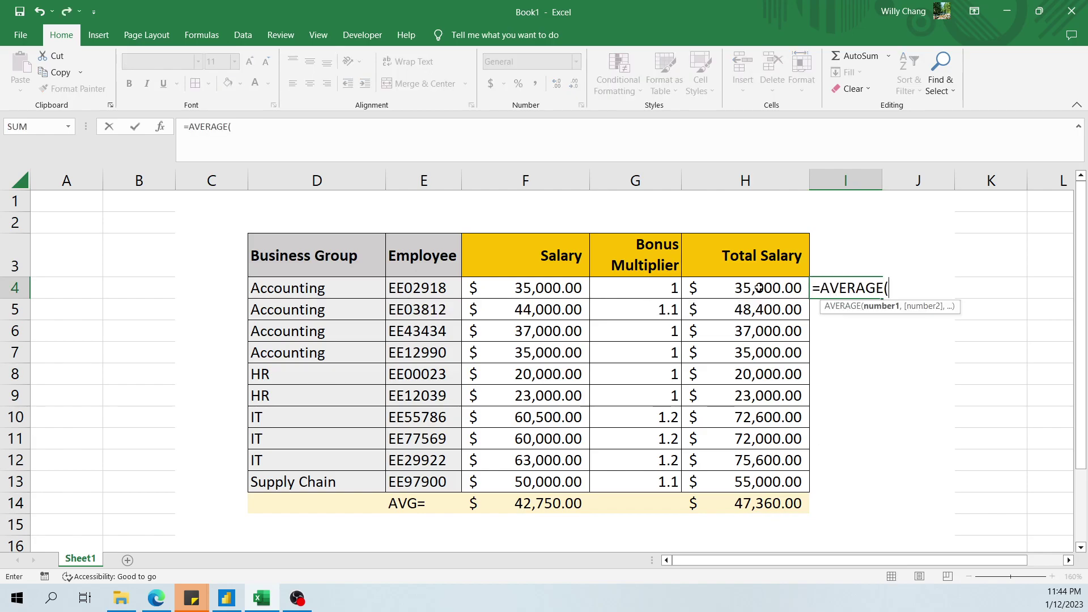
left_click_drag(758, 288, 752, 347)
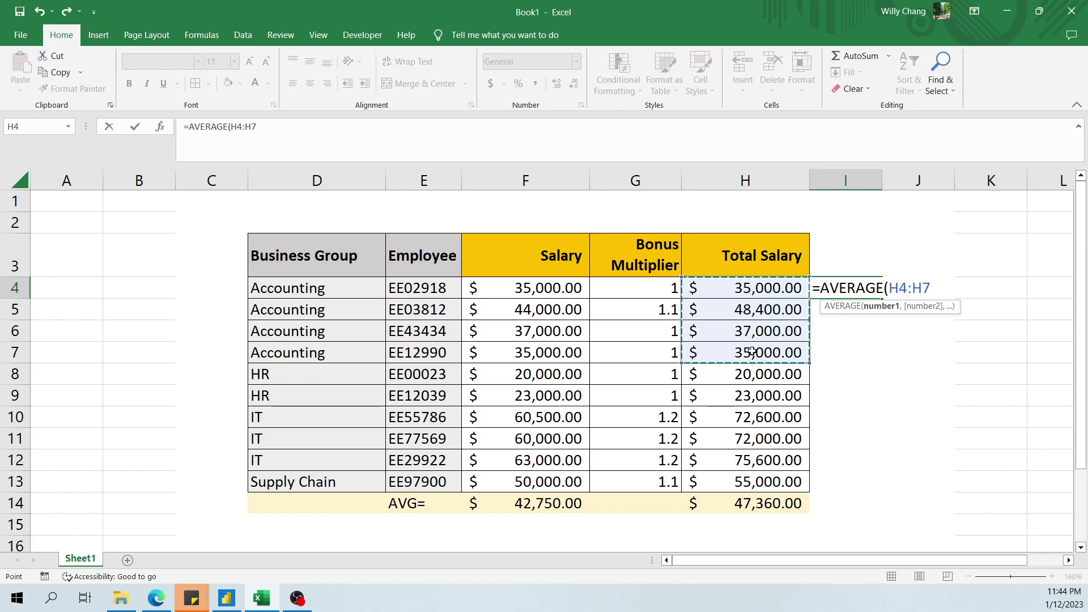
key("Return")
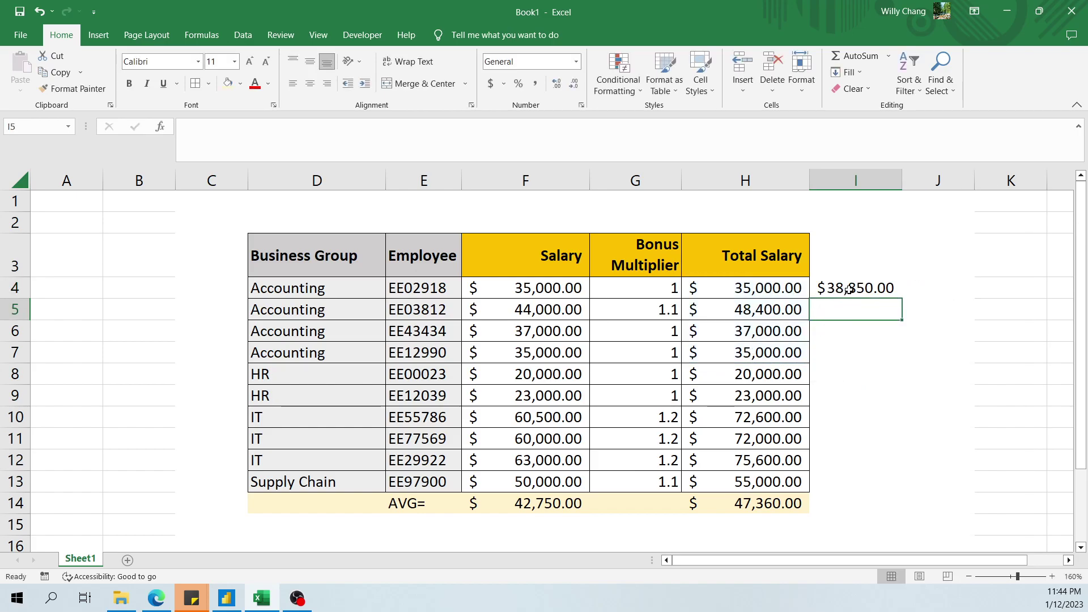
Step: Remove Avg Total Salaries from the Business Group and employee table visuals
left_click(227, 598)
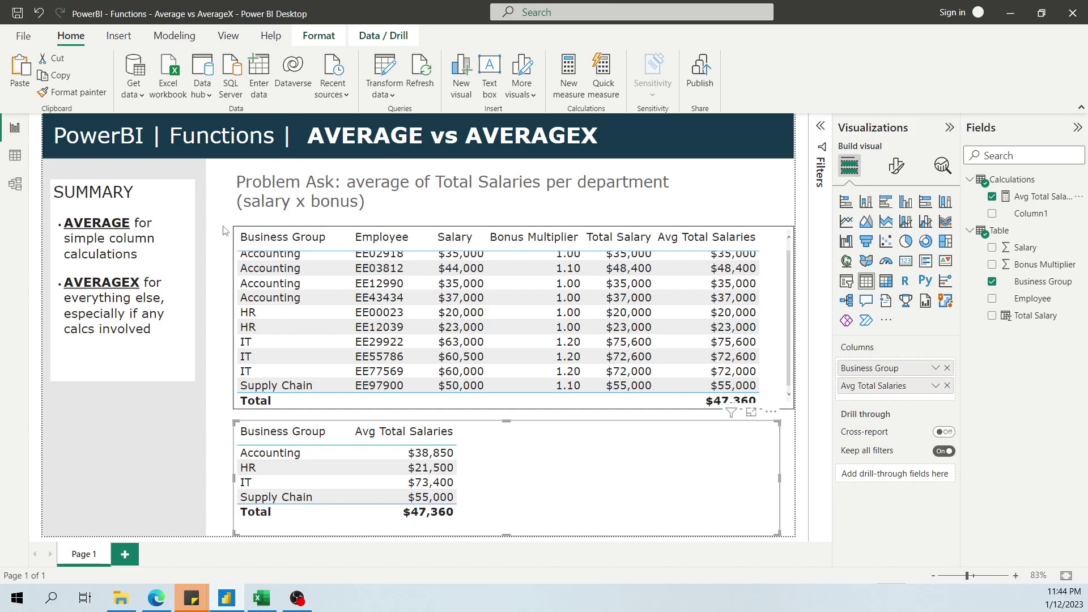
left_click(1027, 203)
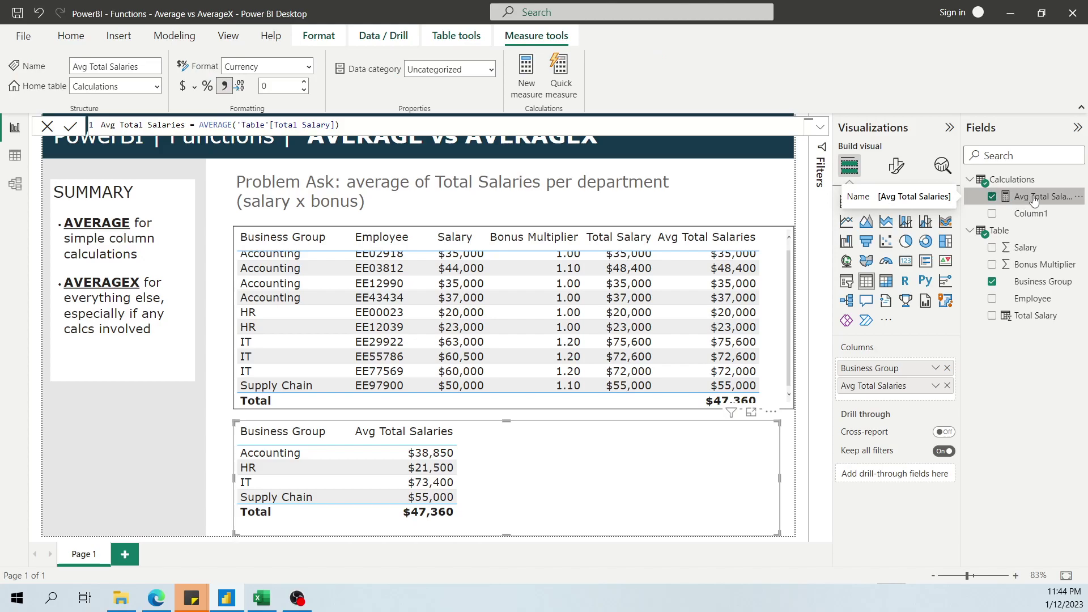
left_click(992, 197)
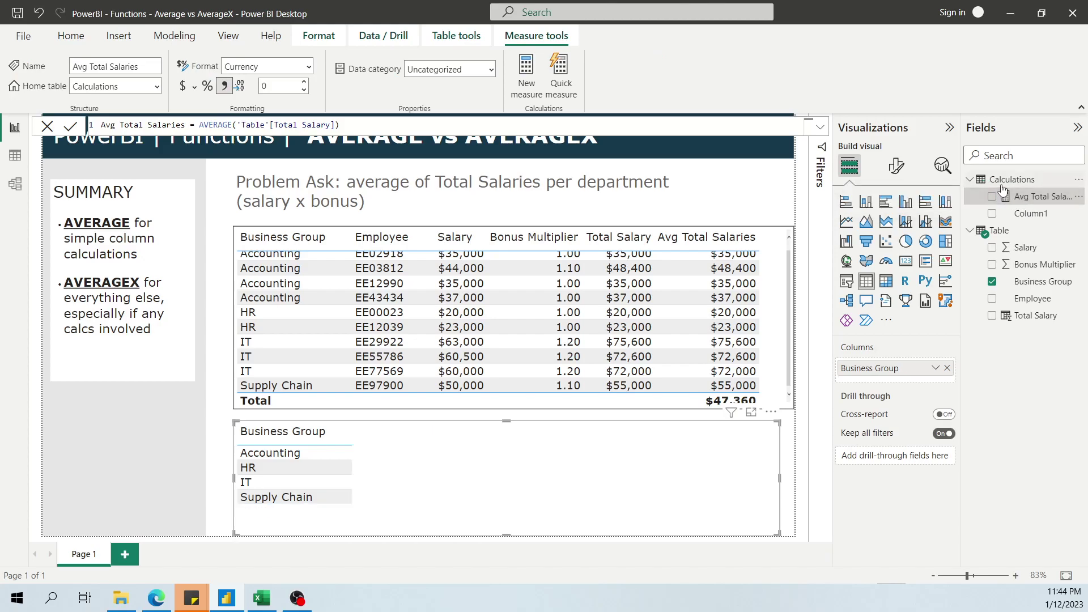
left_click(785, 298)
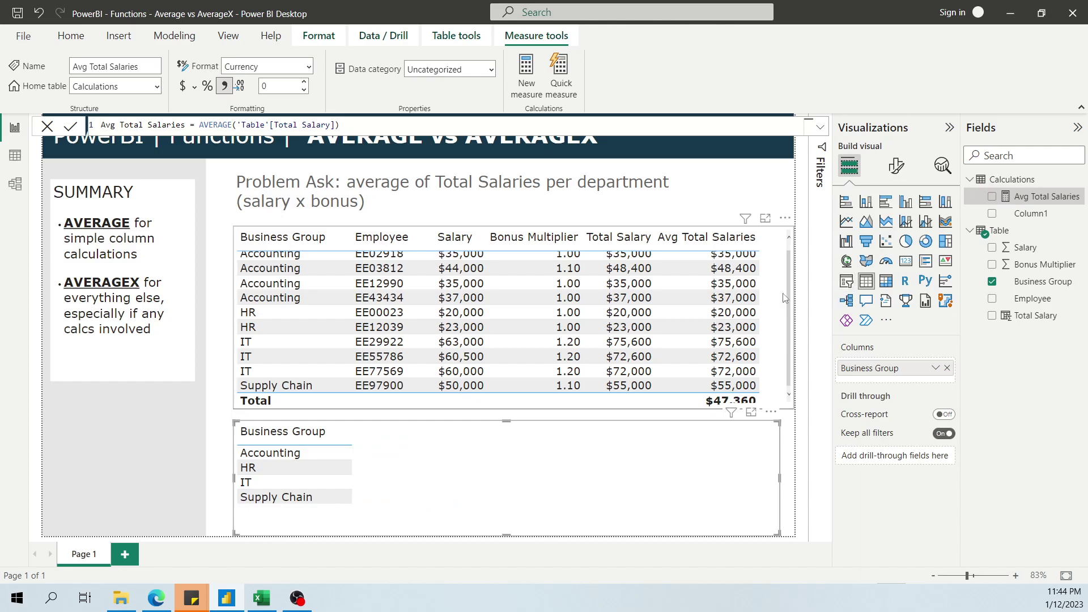
left_click(947, 456)
left_click(773, 199)
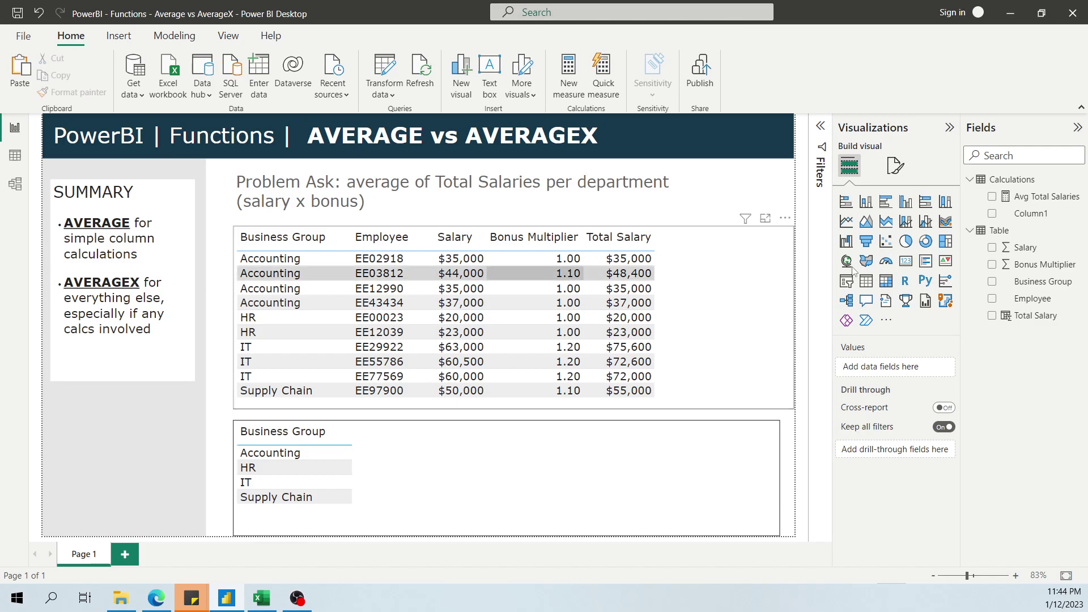
Step: Create AvgX Total Salary = AVERAGEX('Table', 'Table'[Salary]*'Table'[Bonus Multiplier]) in Calculations
right_click(1016, 180)
key("Escape")
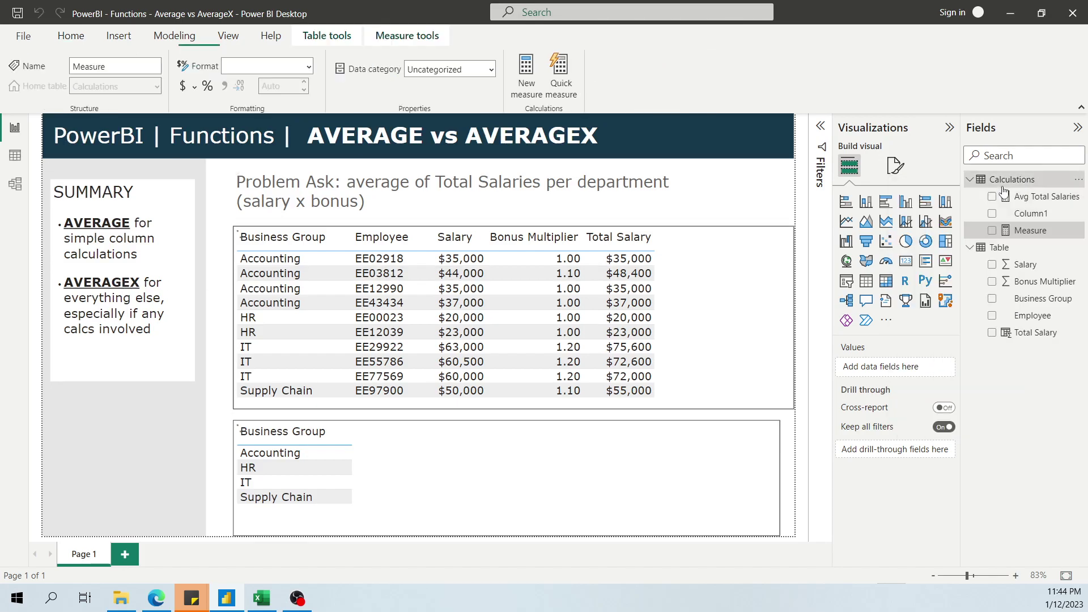
type("AvgX")
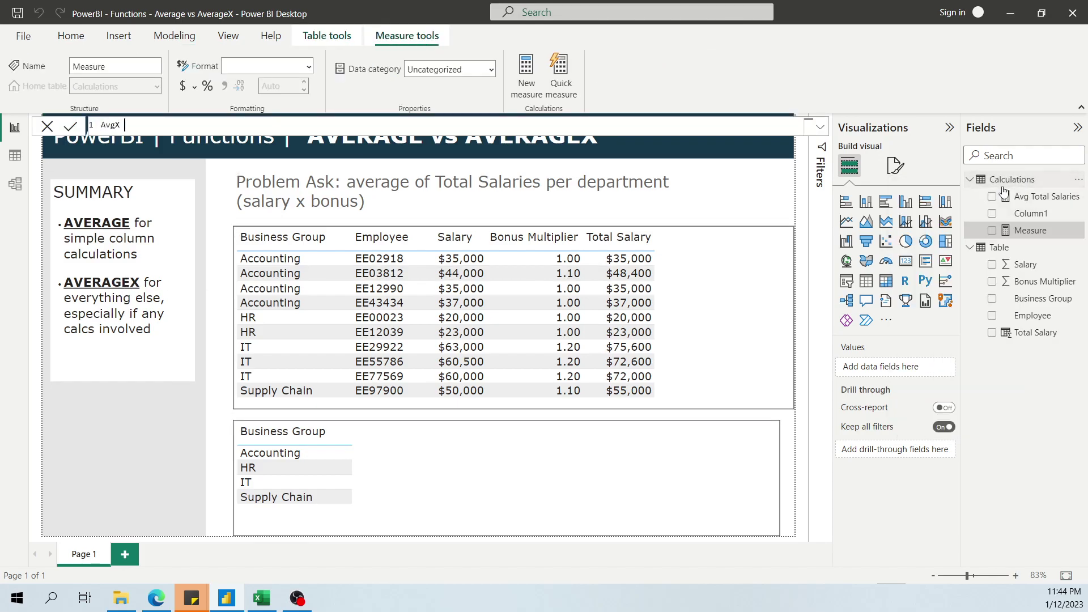
type(" Total Salary = aver")
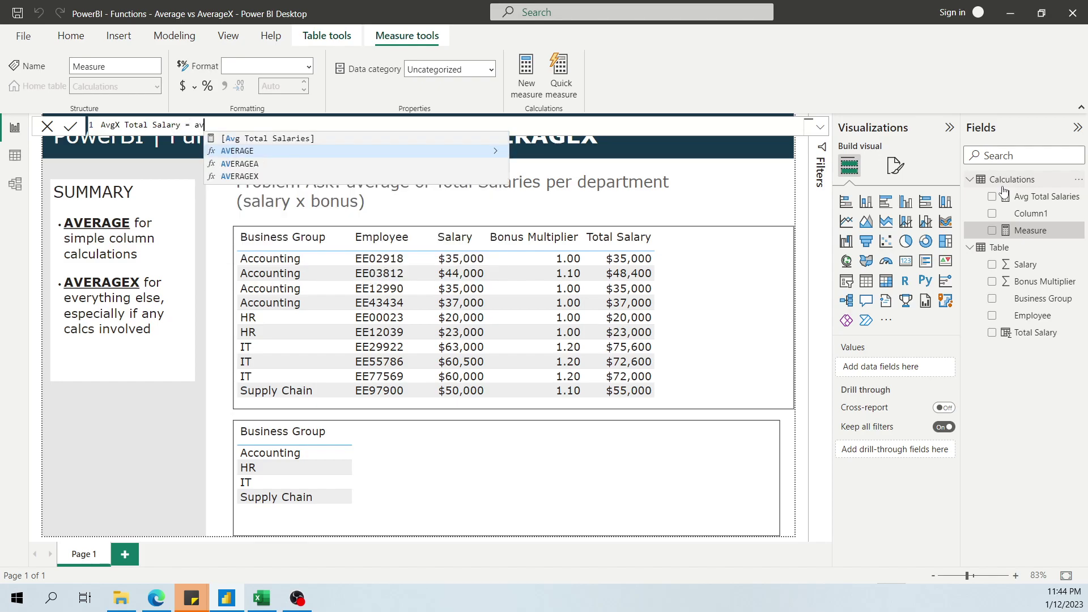
key("Down")
key("Down")
key("Tab")
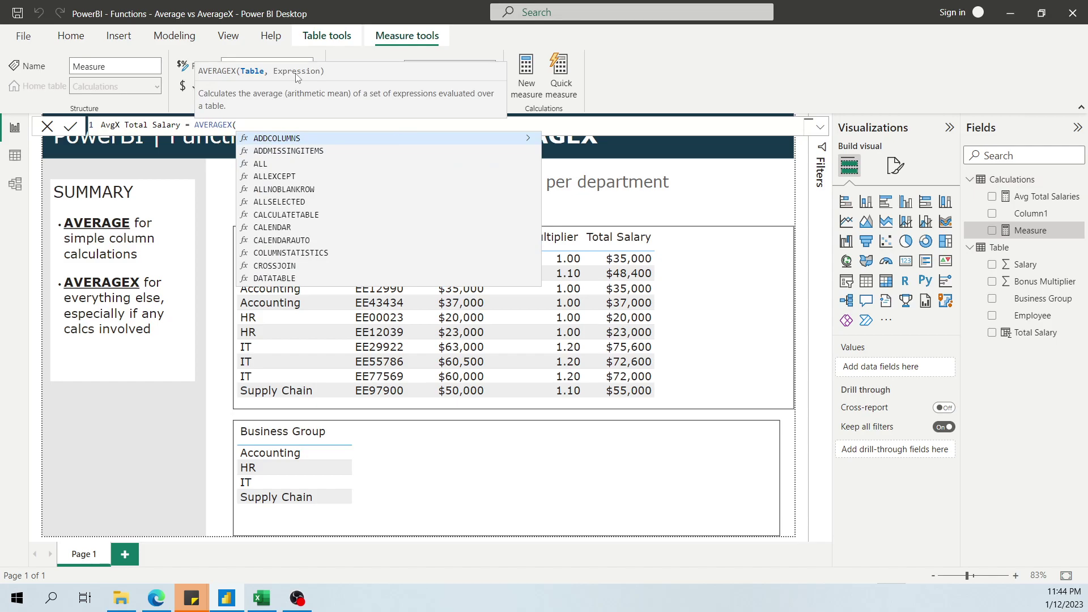
type("ta")
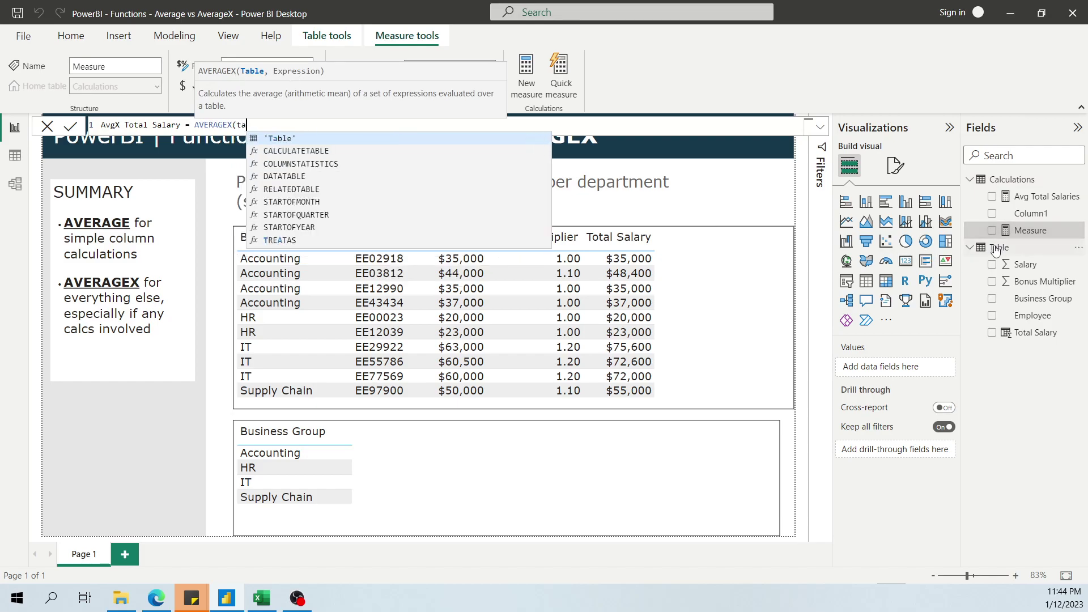
type("ble")
key("Tab")
type(",")
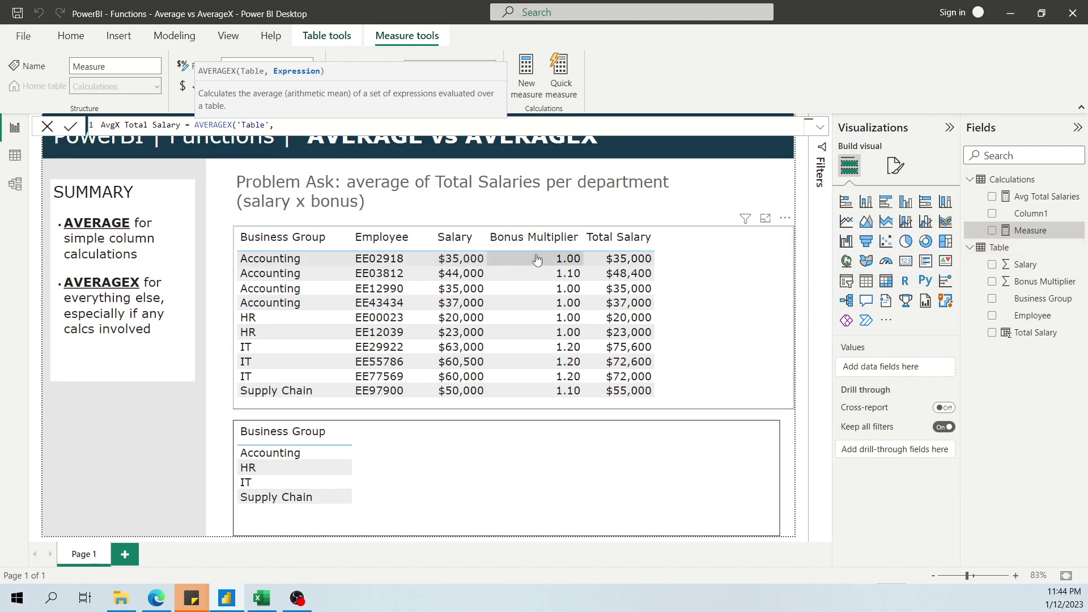
type(" salar")
key("Tab")
type("*bo")
key("Tab")
type(")")
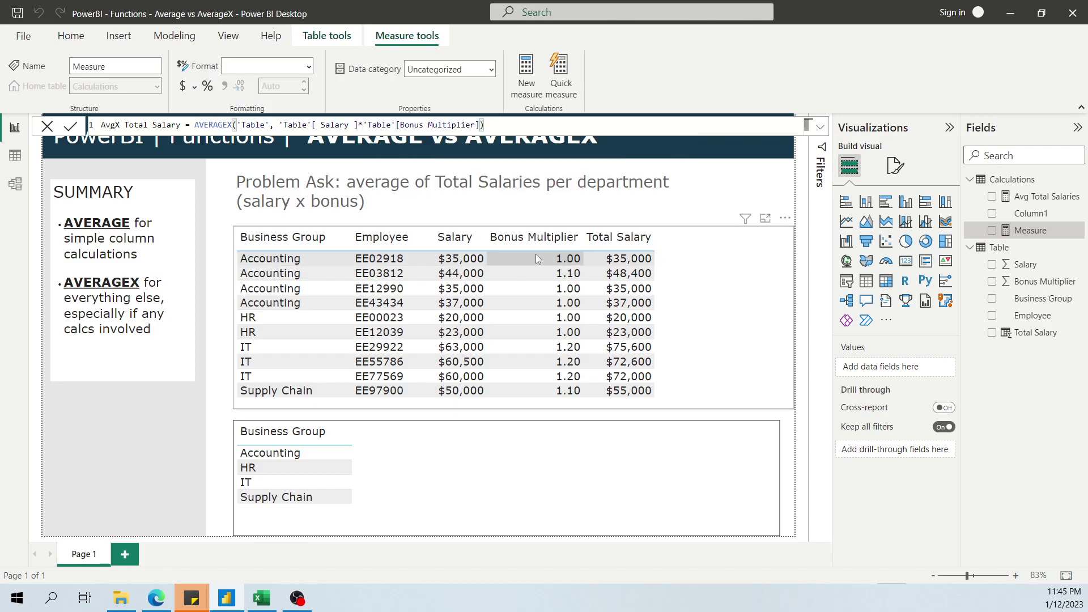
key("Return")
left_click(702, 263)
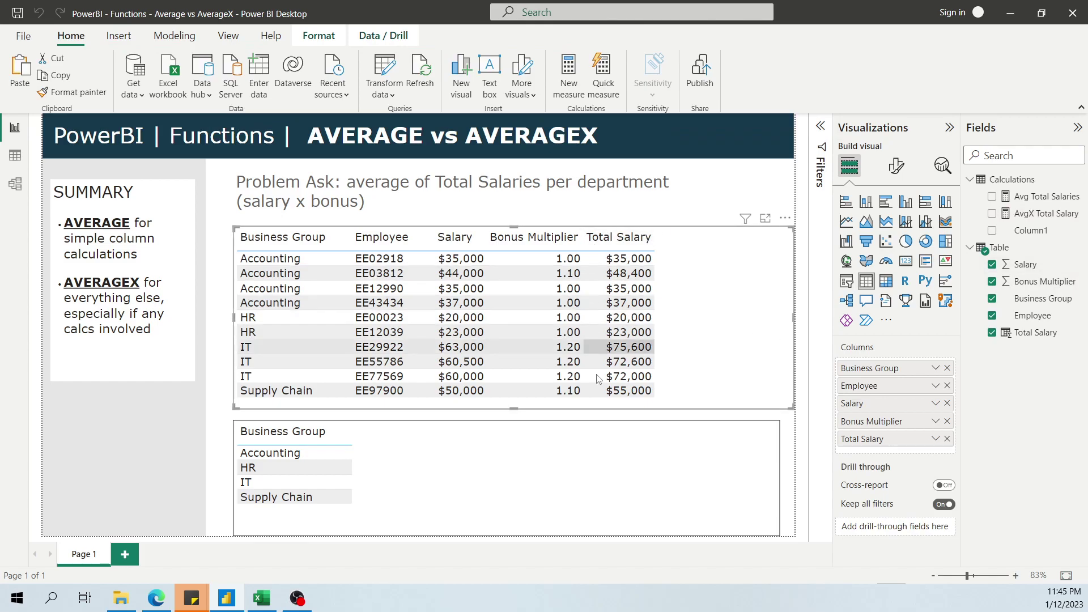
Step: Add AvgX Total Salary to the employee table as currency with 0 decimals
left_click(992, 214)
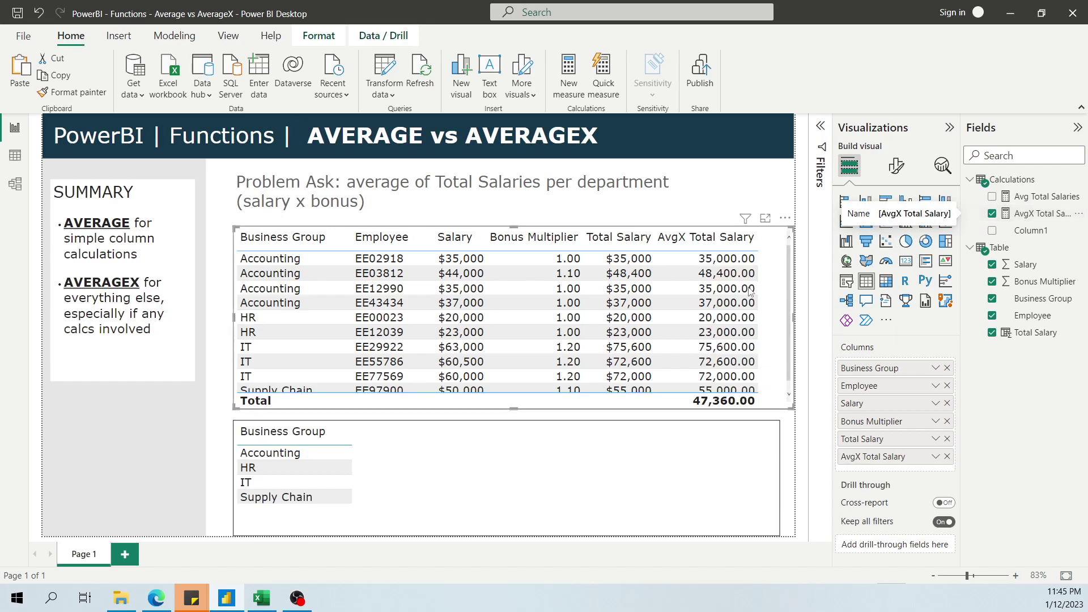
left_click(1032, 213)
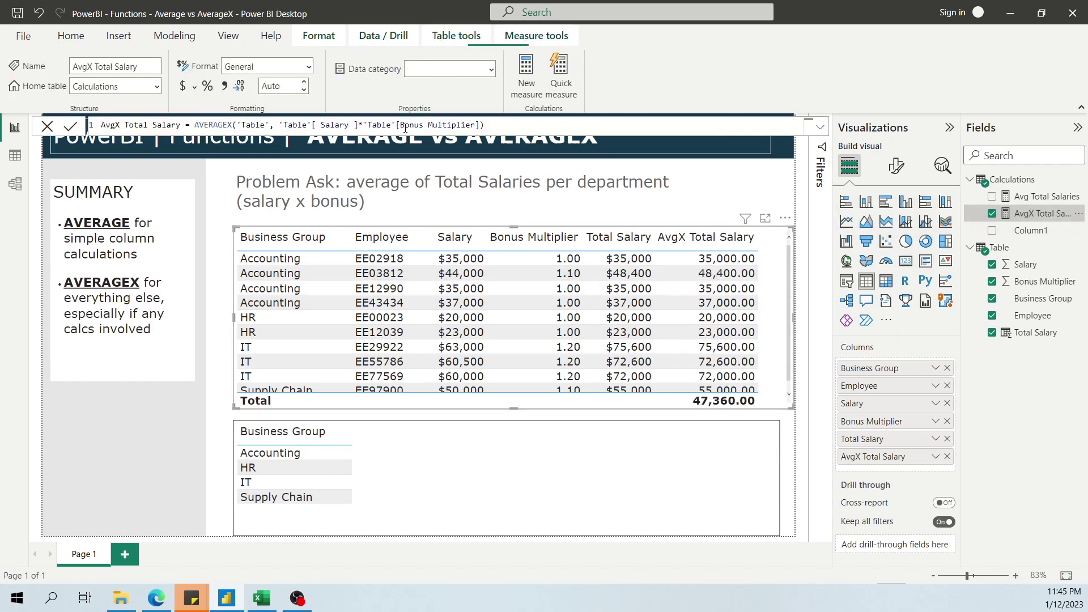
left_click(182, 86)
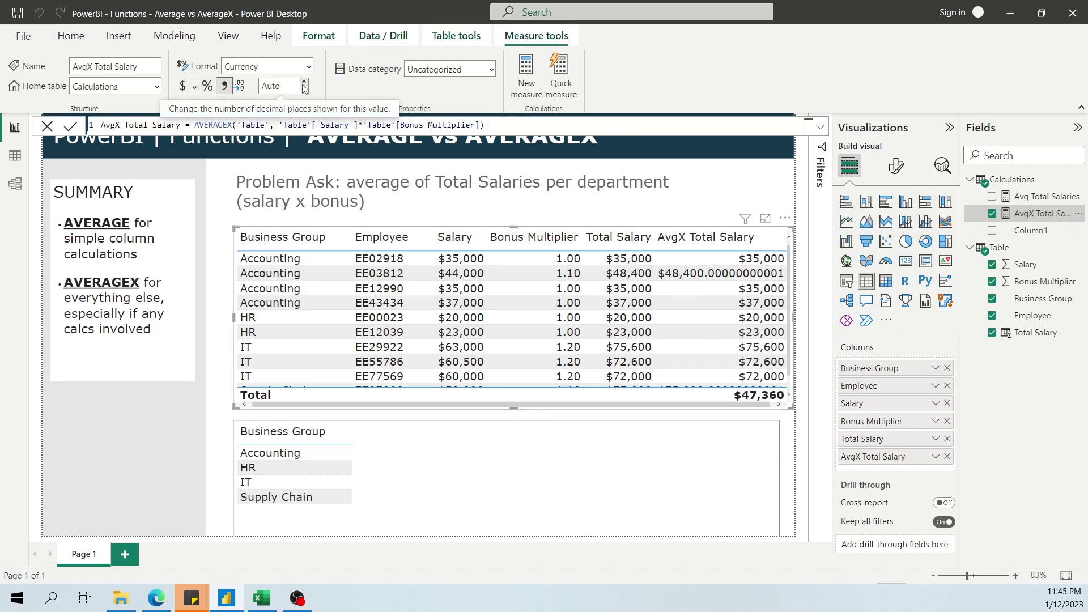
left_click(305, 83)
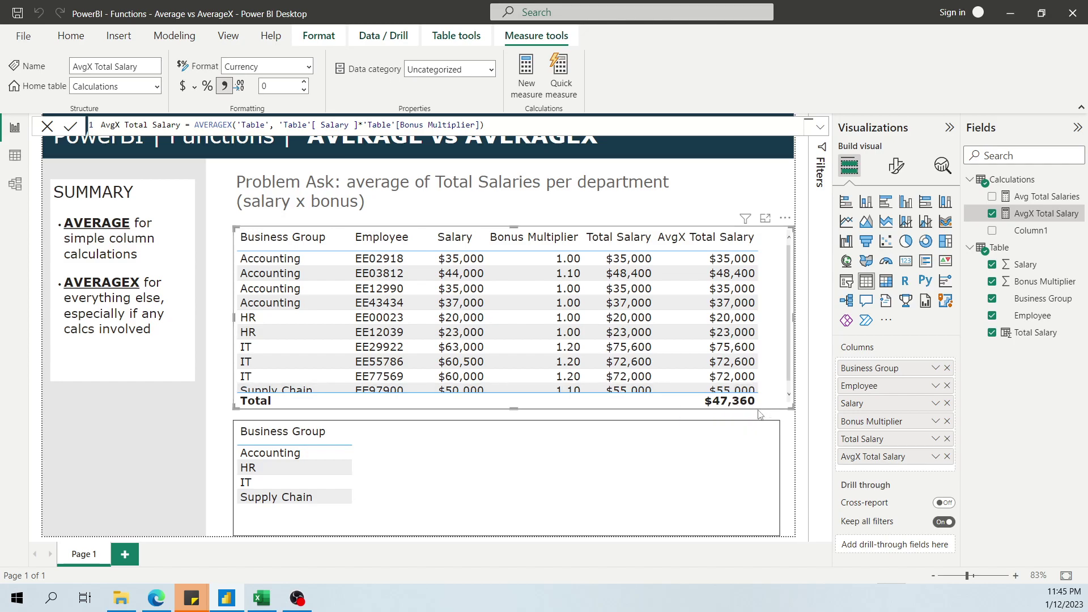
Step: Compare the $47,360 total with Excel's overall average in H14
left_click(263, 606)
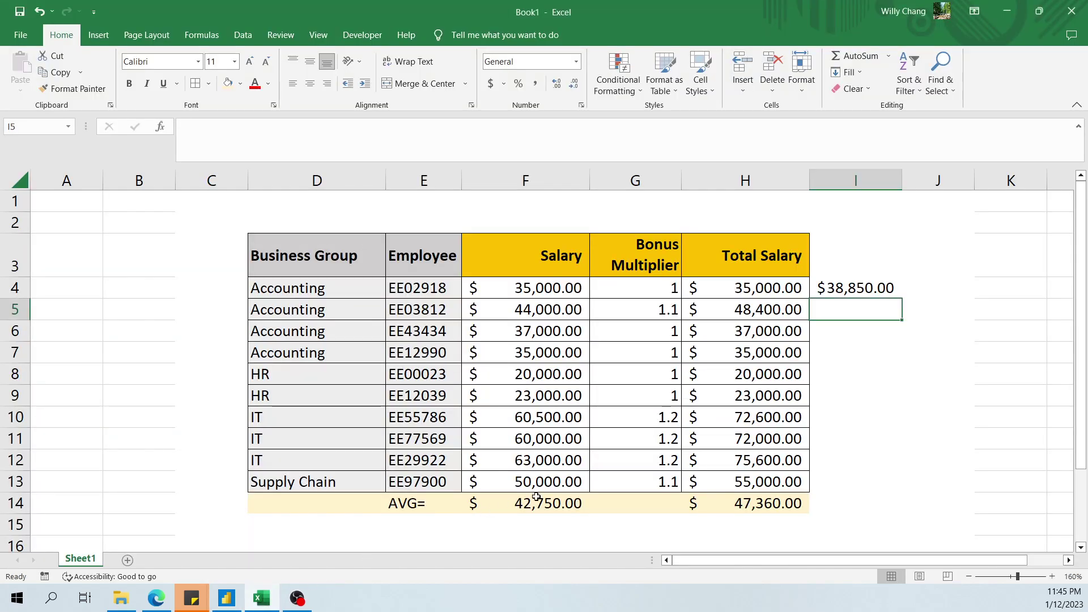
left_click(734, 504)
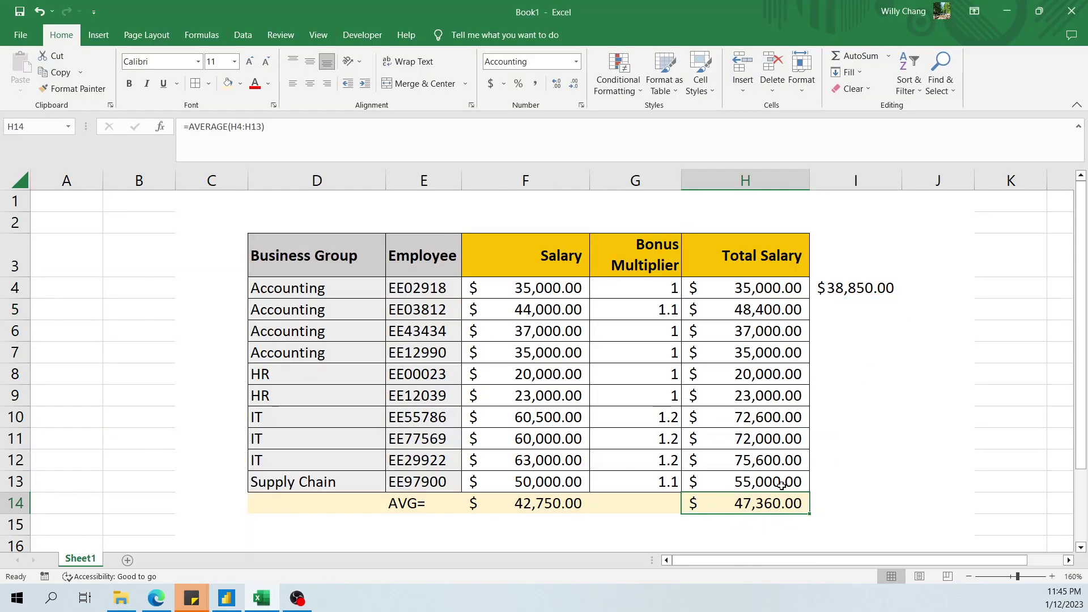
left_click(261, 605)
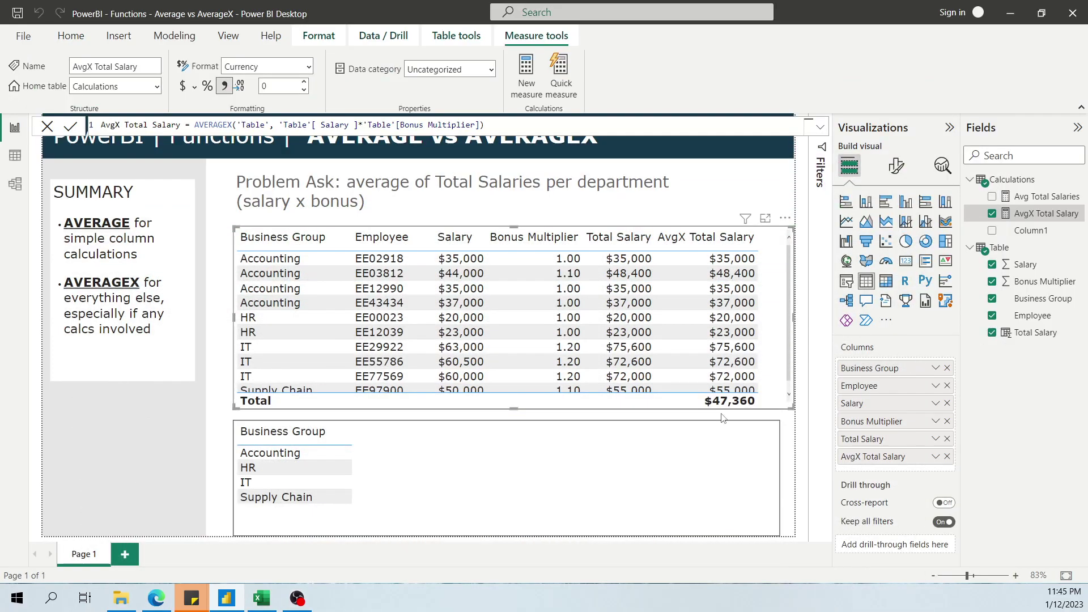
Step: Add AvgX Total Salary to the Business Group table and check Accounting against Excel's I4
left_click(413, 465)
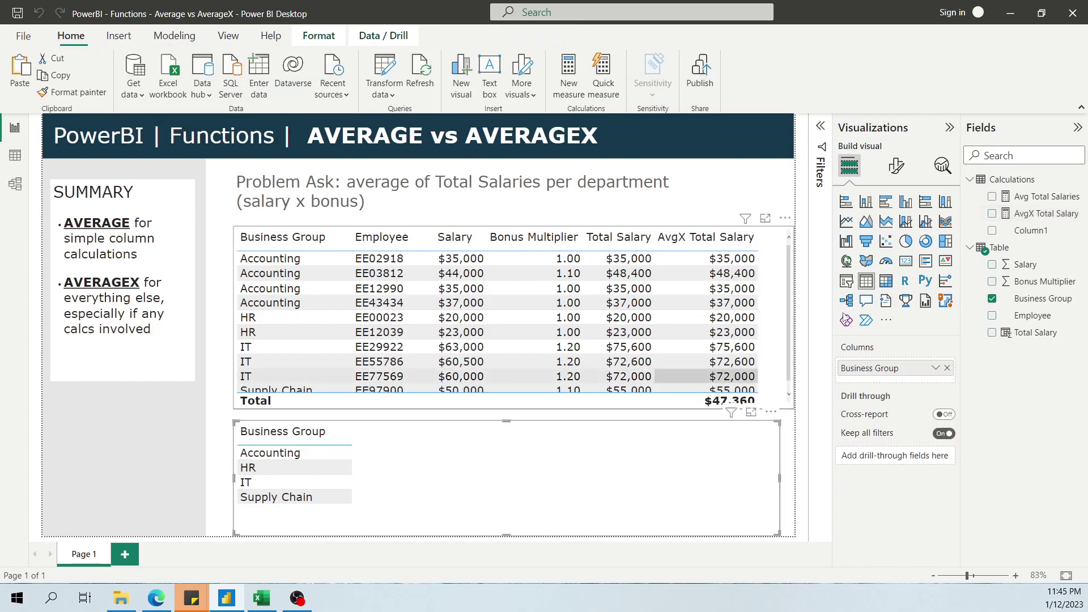
left_click(1002, 213)
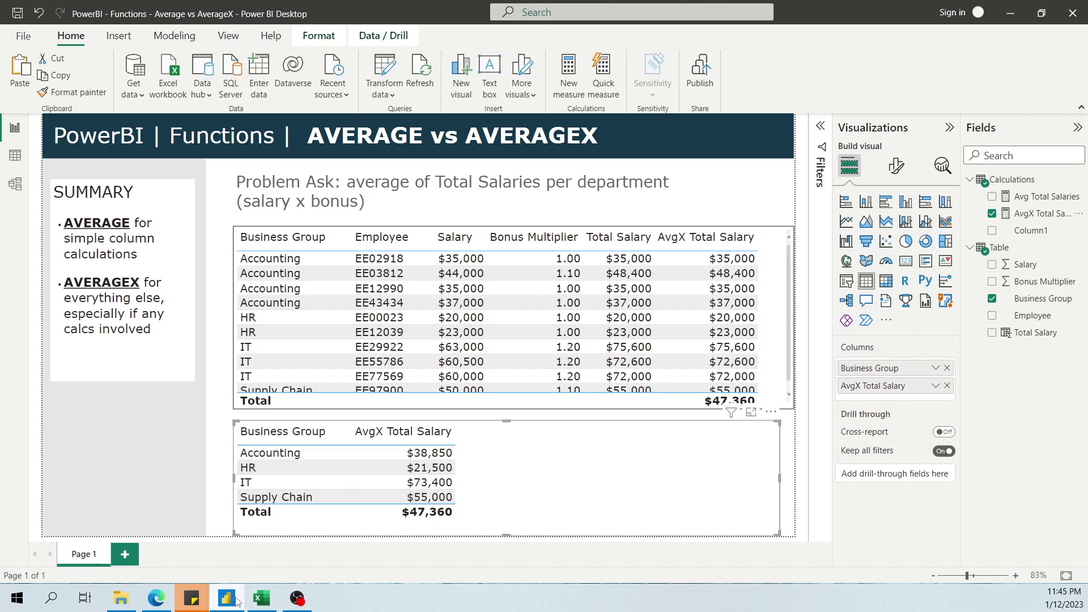
left_click(268, 602)
left_click(839, 288)
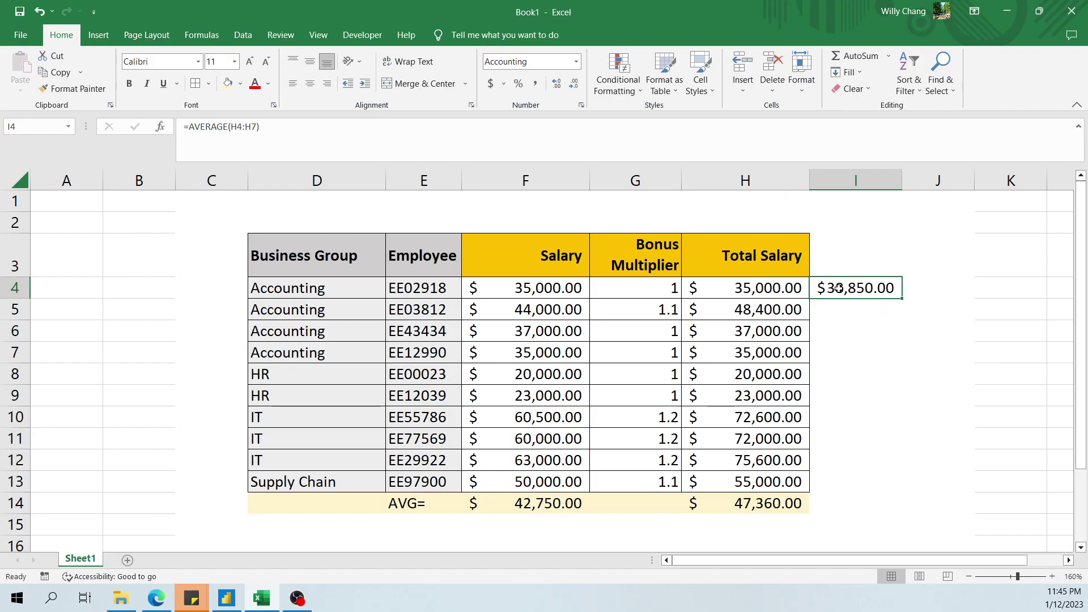
left_click_drag(346, 296, 338, 349)
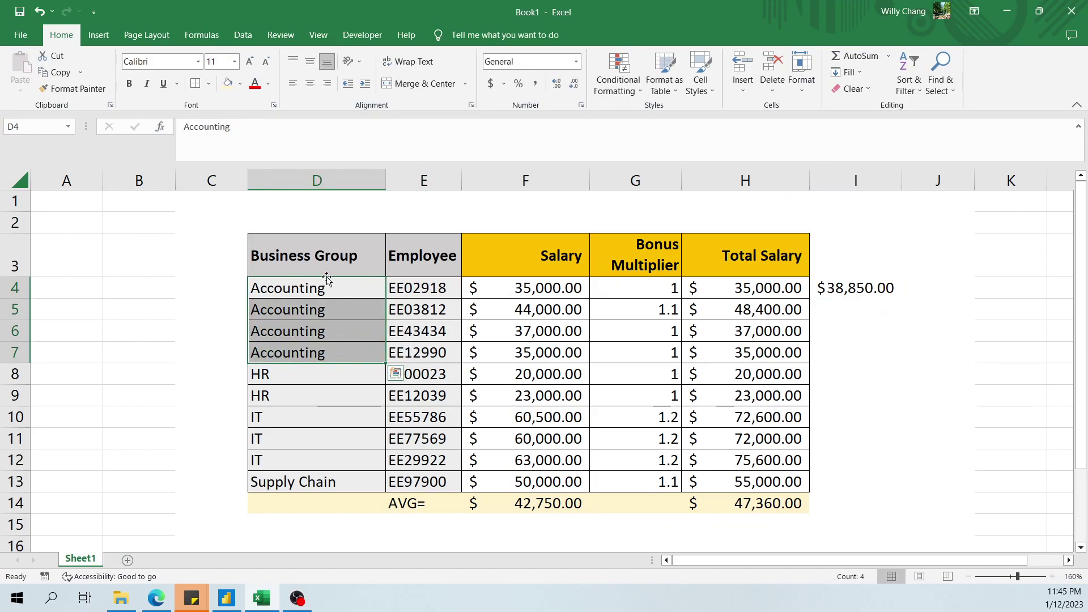
Step: Add Avg Total Salaries beside AvgX Total Salary in the Business Group table
left_click(226, 598)
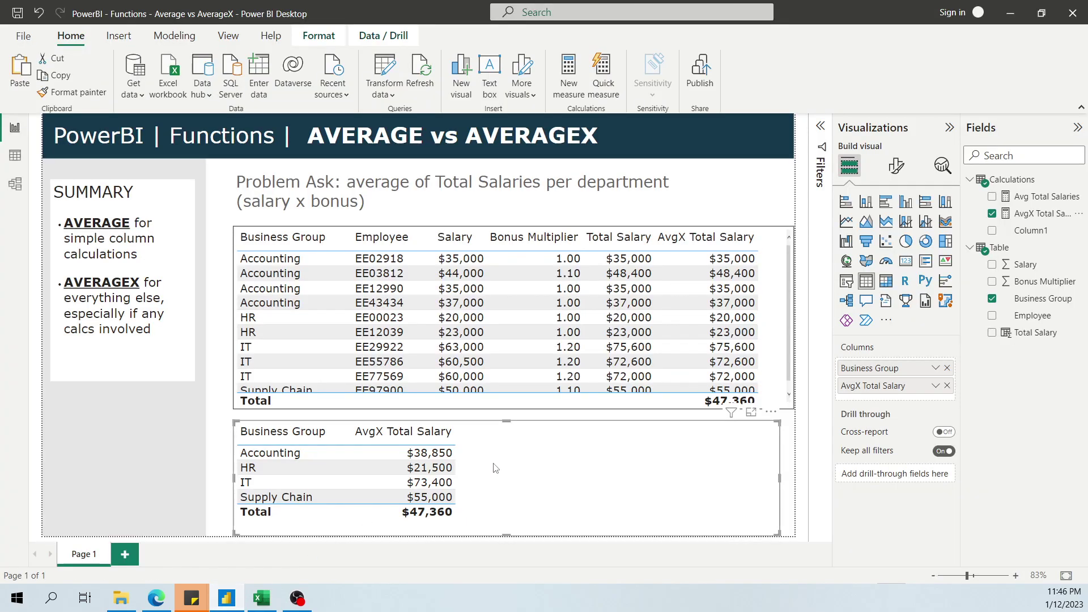
left_click(992, 197)
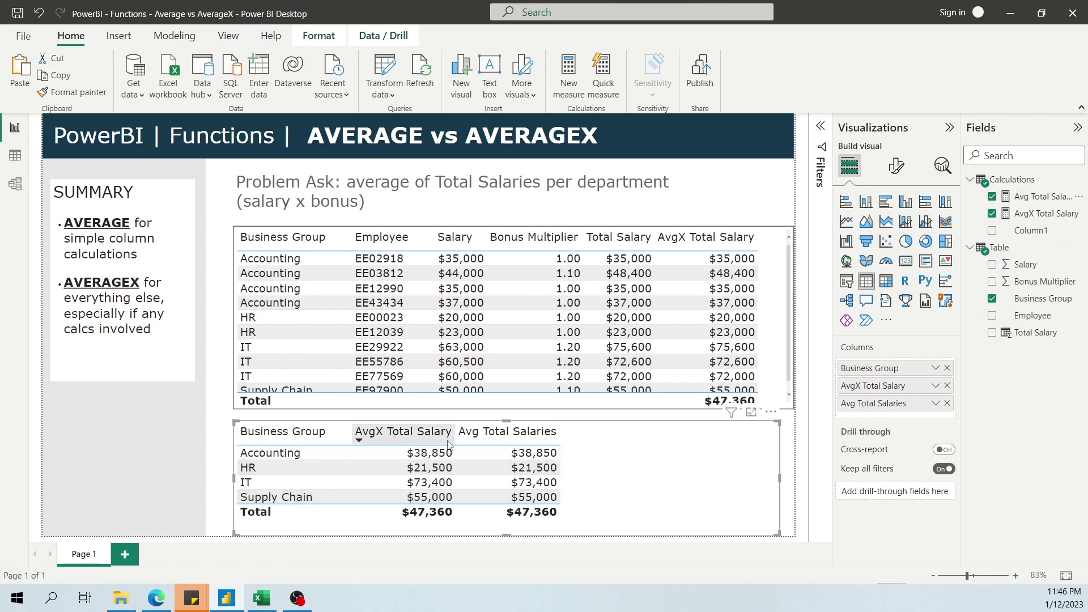